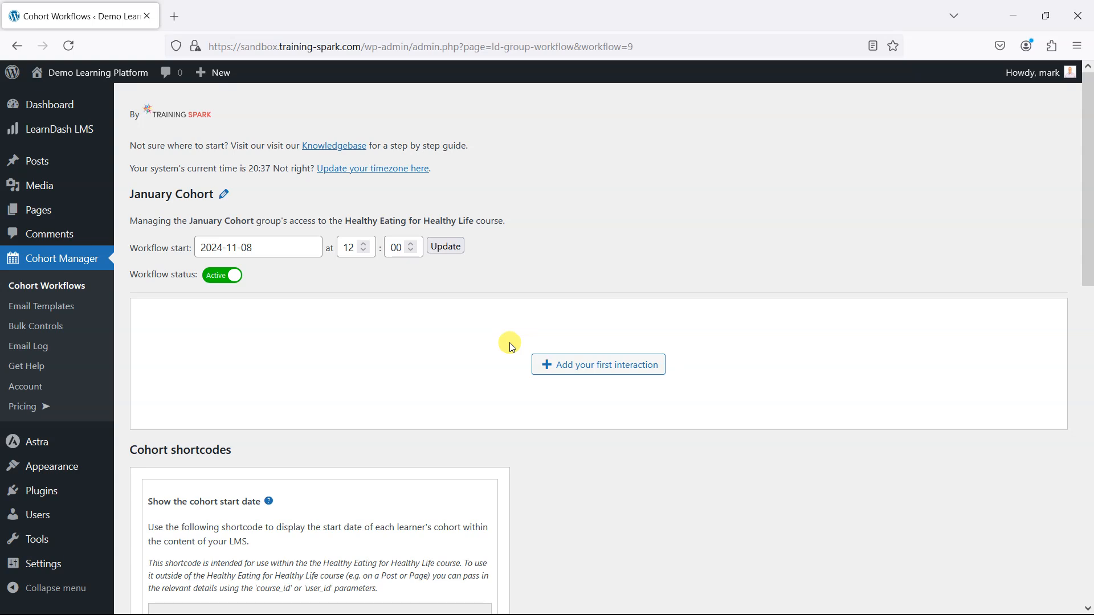
- Add a send-email-to-learners interaction to the January Cohort workflow, scheduled 1 day after course start
left_click(572, 365)
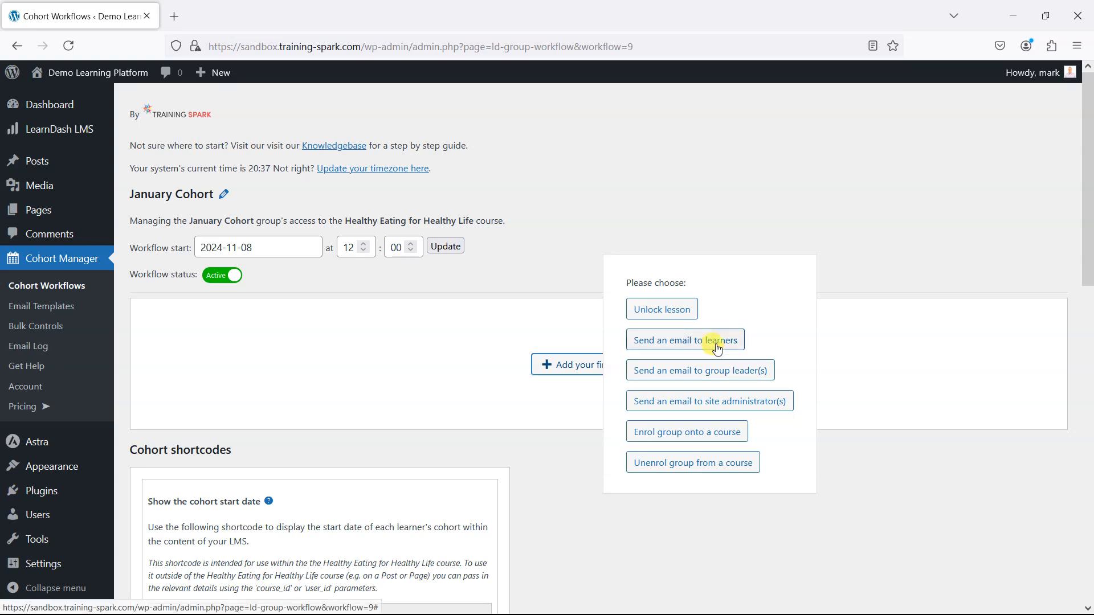
left_click(691, 342)
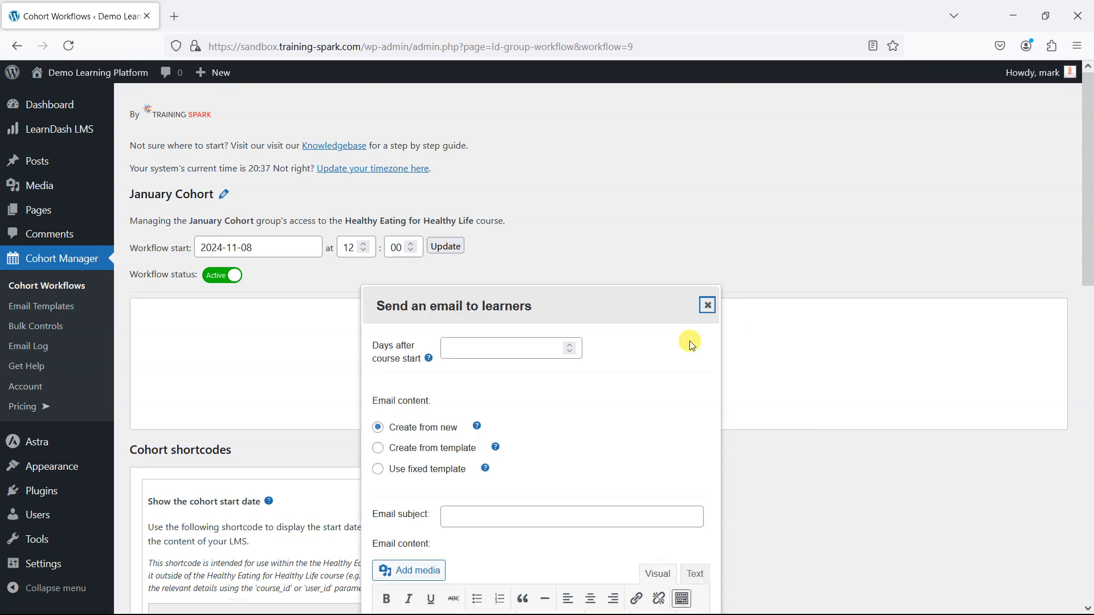
left_click_drag(566, 290, 551, 138)
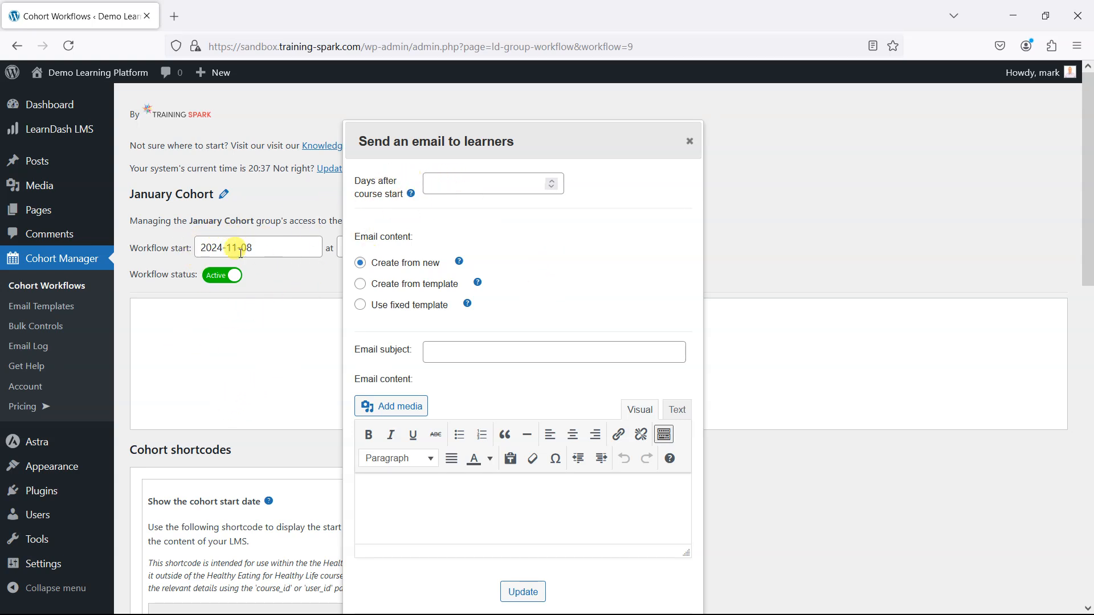
left_click(482, 181)
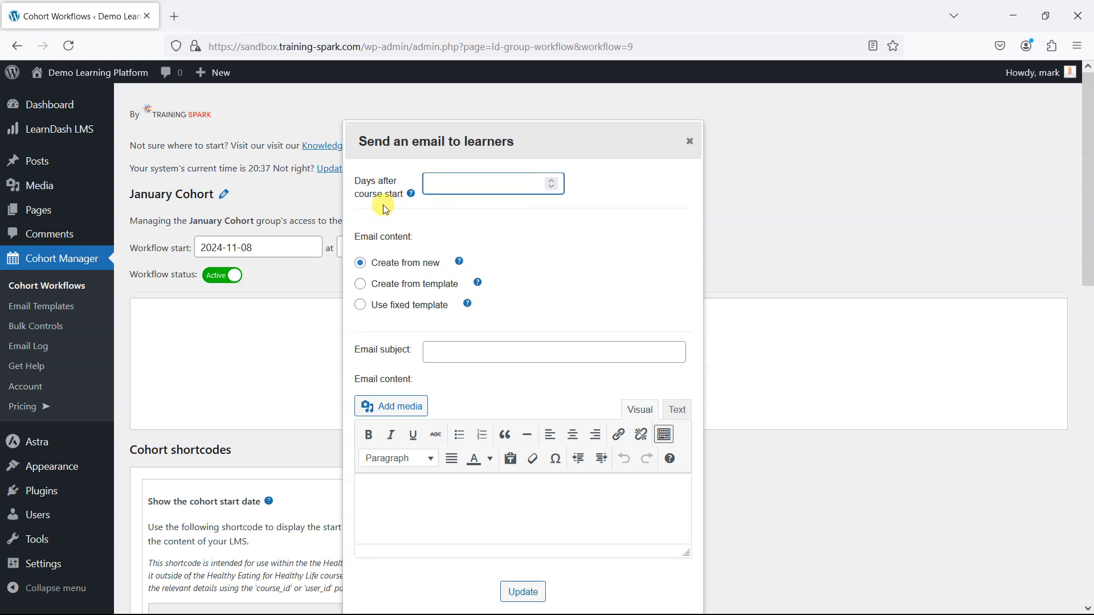
type("1")
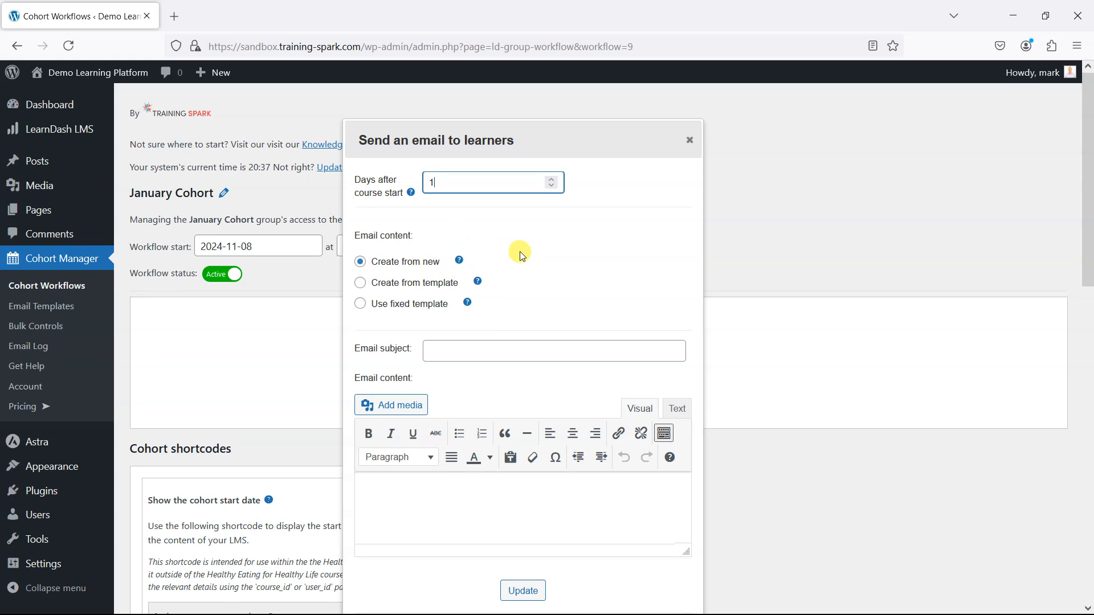
- Enter "Welcome to the course" as the subject of the new email
scroll(508, 260, "down", 1)
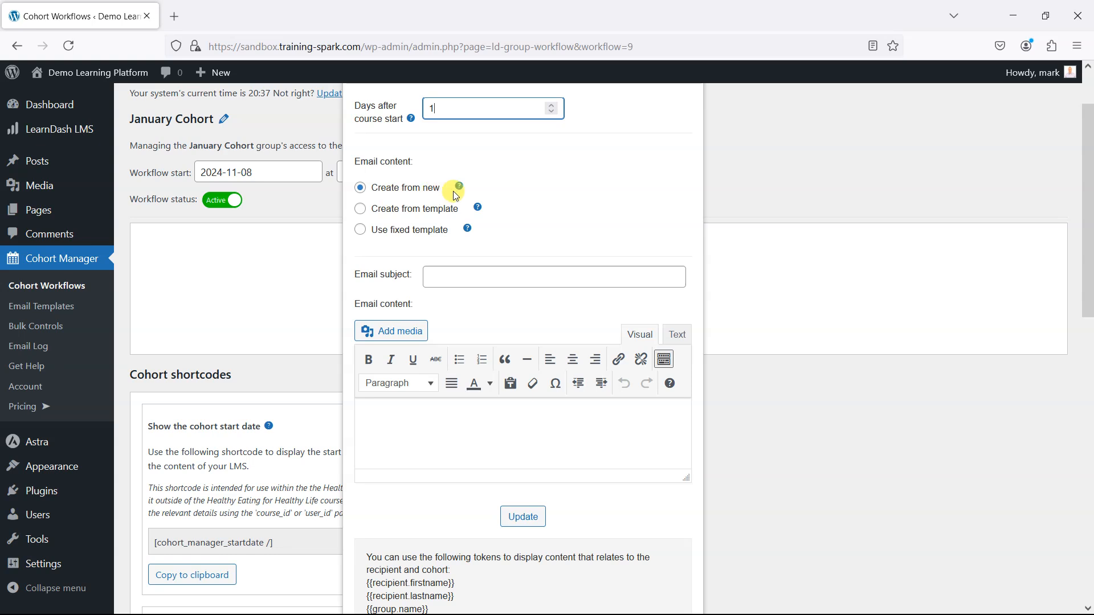
left_click(463, 282)
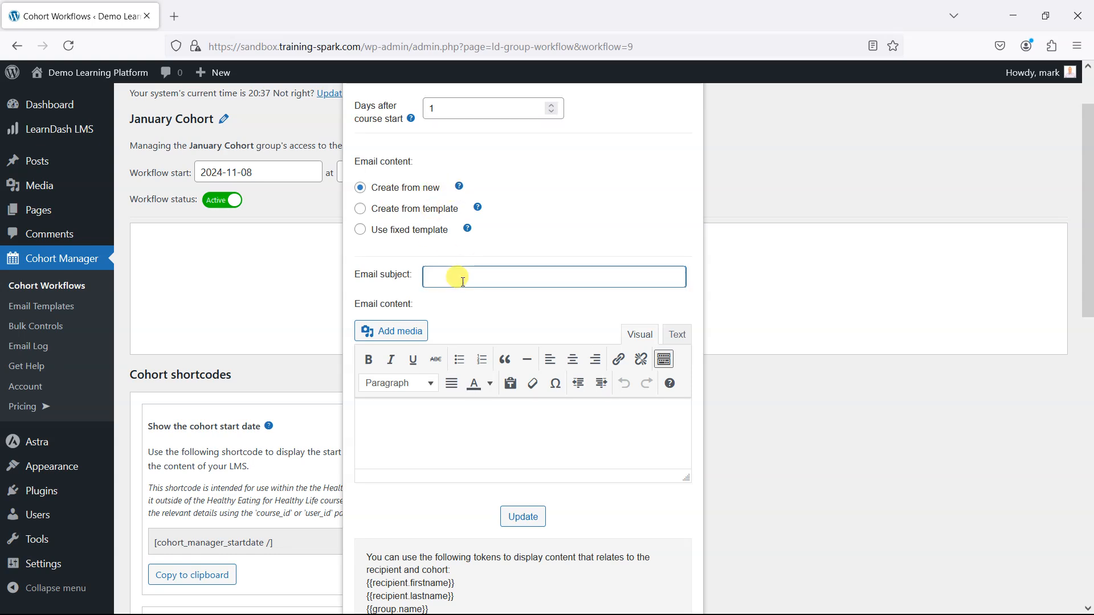
type("Welcome")
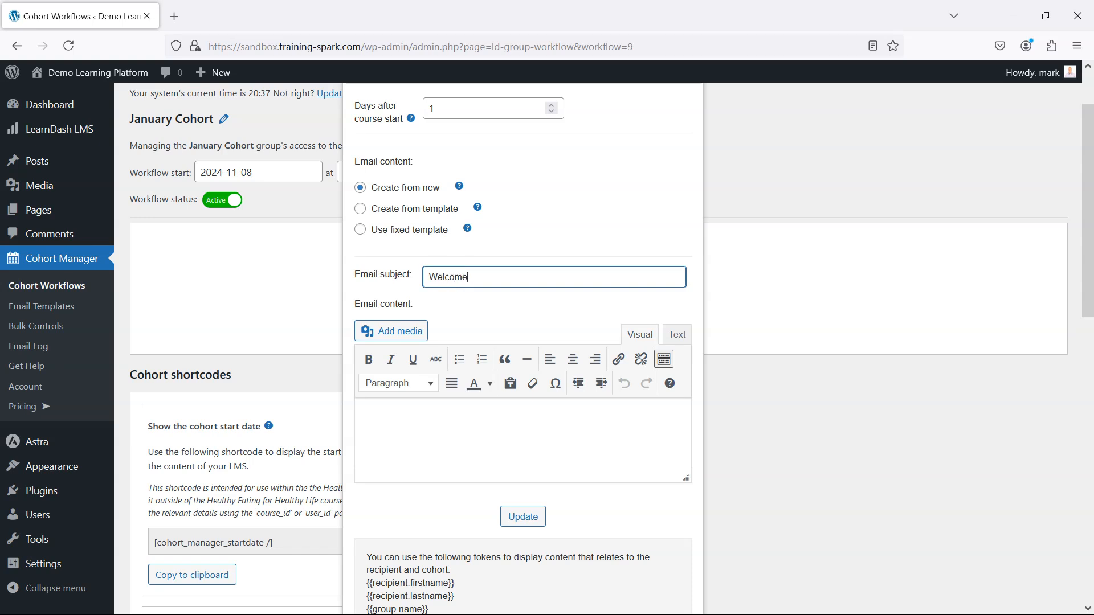
type(" to the course")
- Write the greeting "Hi {{recipient.firstname}}," in the email content, copying the first-name token from the list of available tokens
left_click(453, 422)
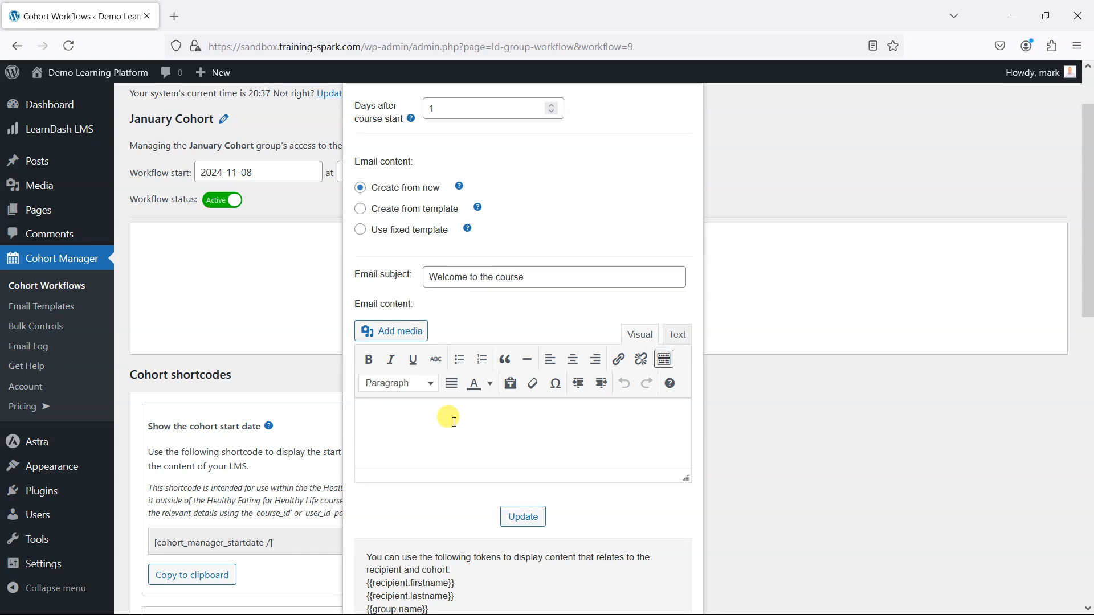
scroll(453, 421, "down", 3)
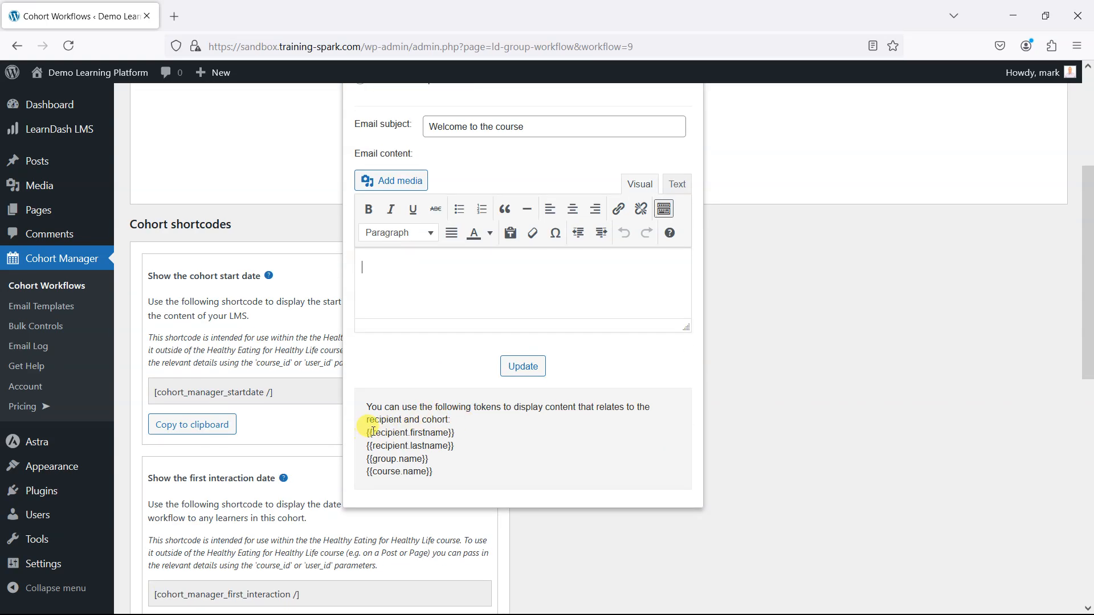
left_click_drag(463, 435, 365, 435)
key("ctrl+c")
left_click(398, 269)
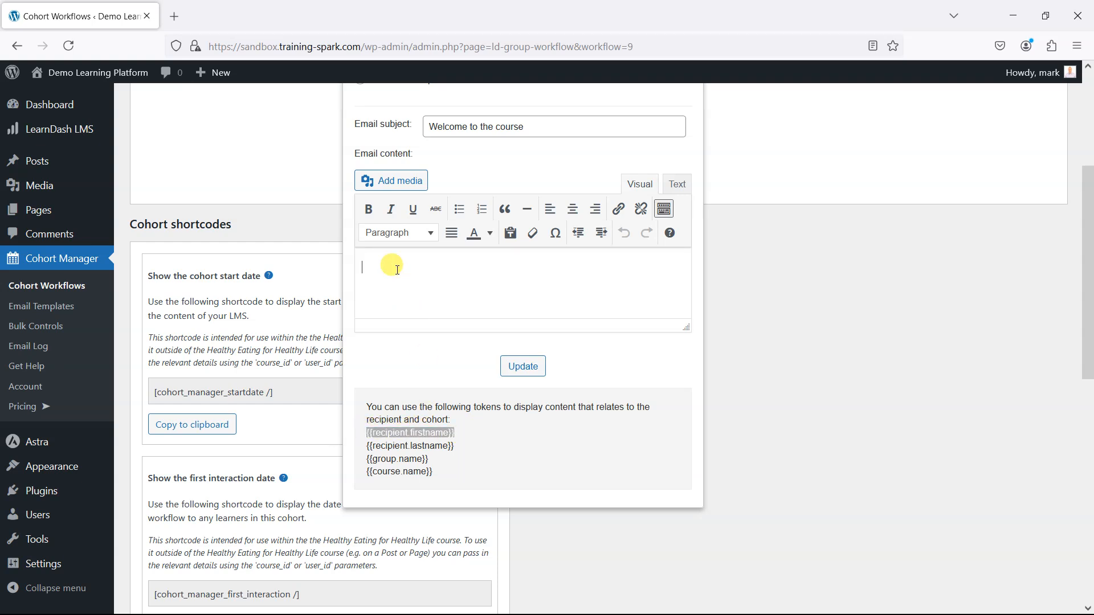
type("Hi")
key("ctrl+v")
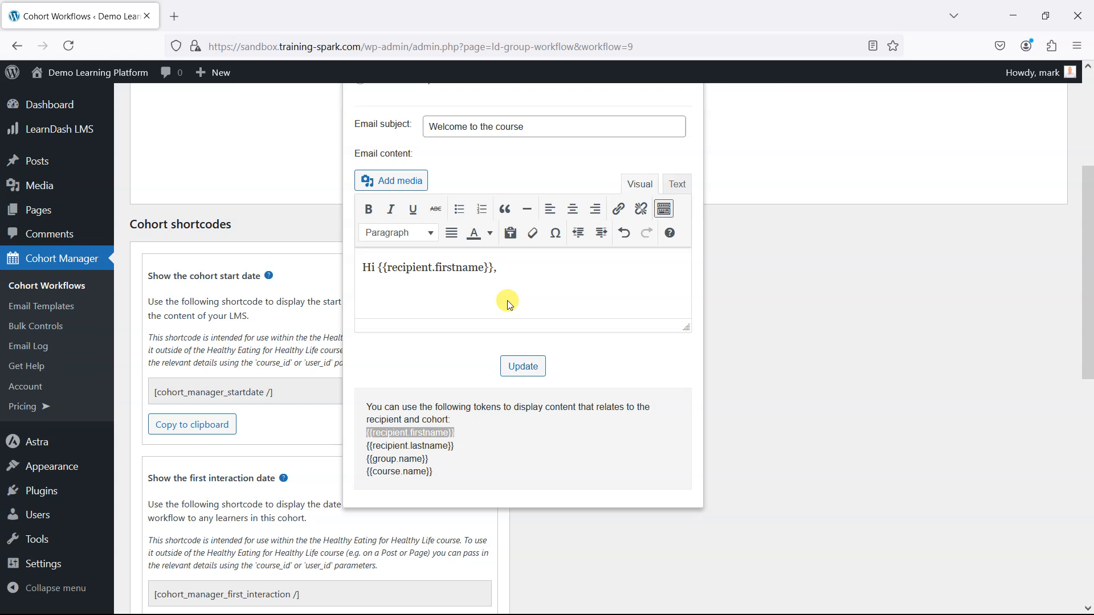
key("Return")
- Clear the email's subject and delete the greeting from its content
scroll(553, 307, "up", 3)
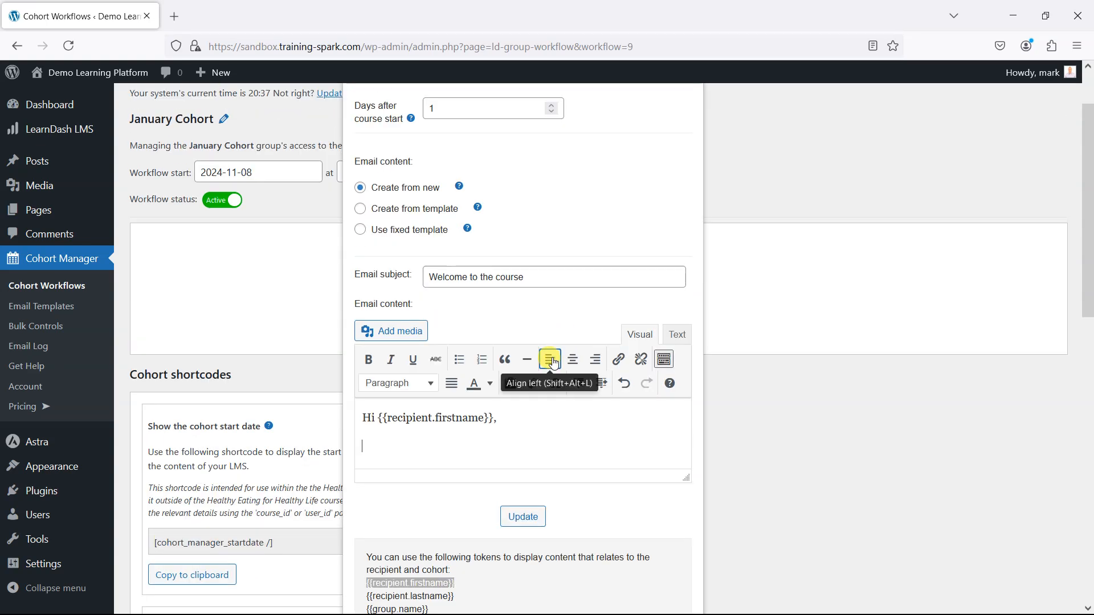
triple_click(490, 277)
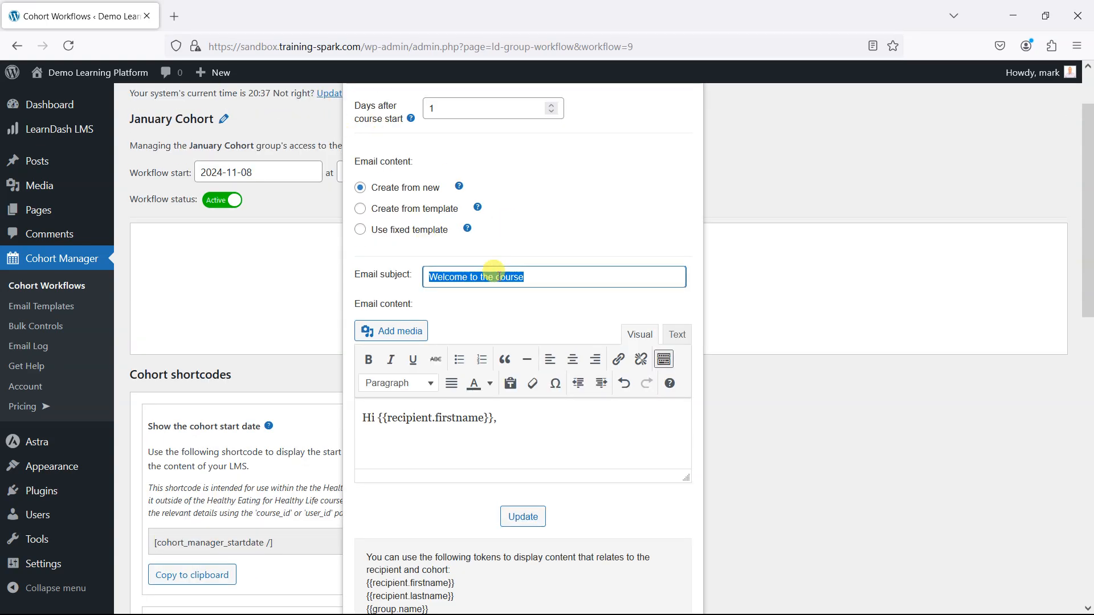
key("BackSpace")
left_click_drag(465, 437, 331, 385)
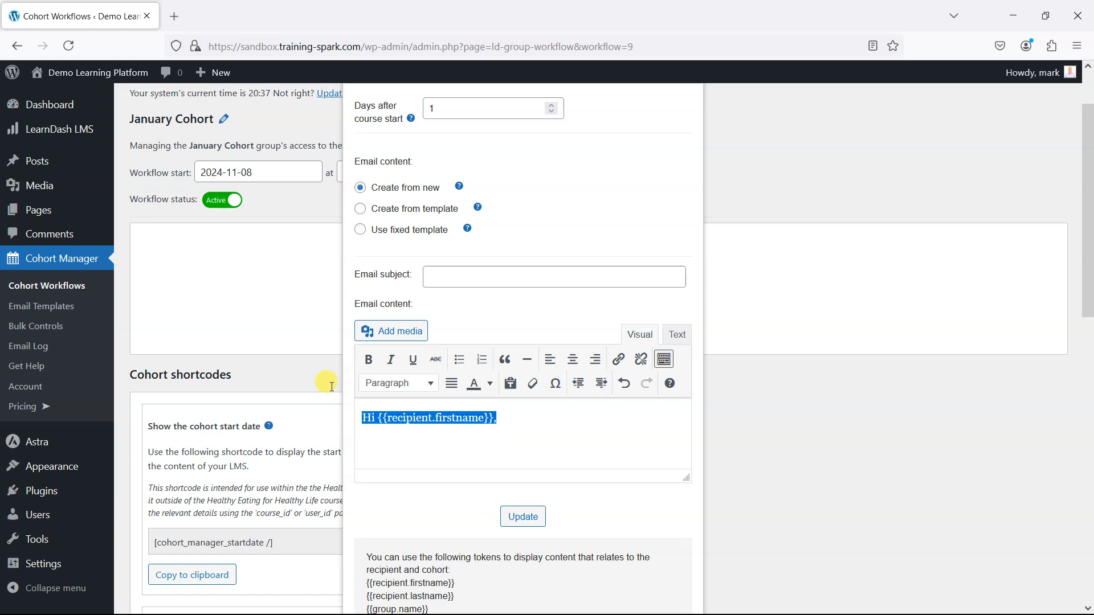
key("BackSpace")
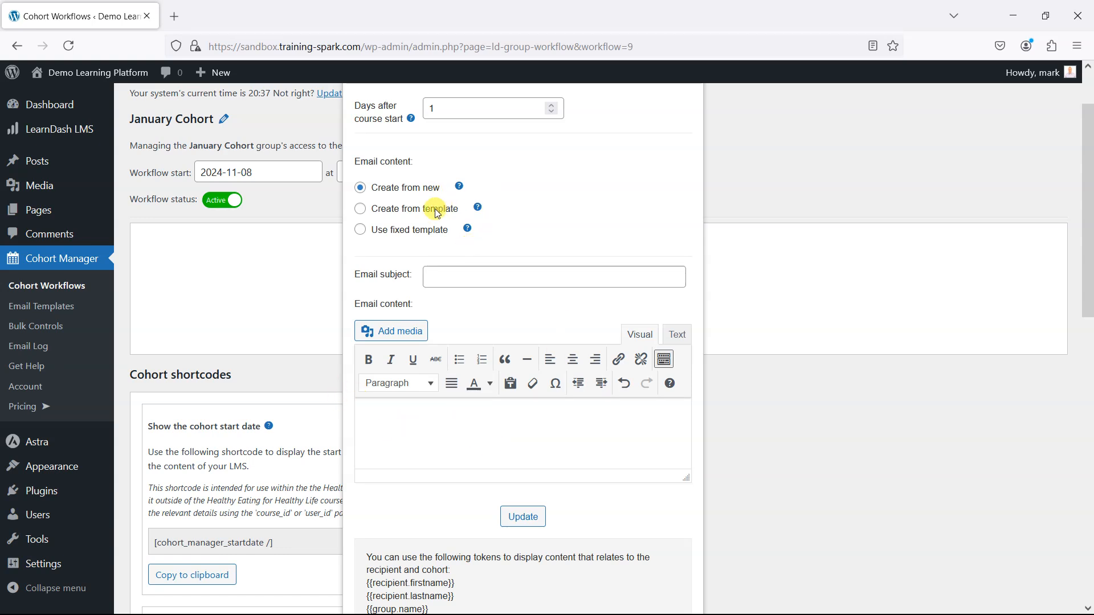
- Set the email content to be created from a template and read that option's help text
scroll(471, 228, "up", 2)
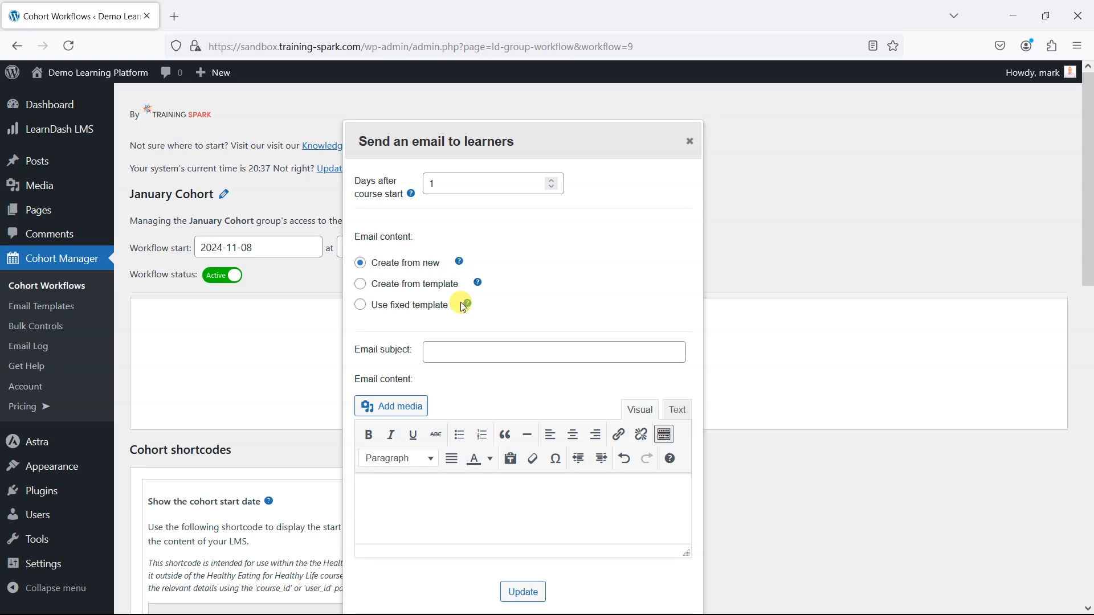
left_click(407, 285)
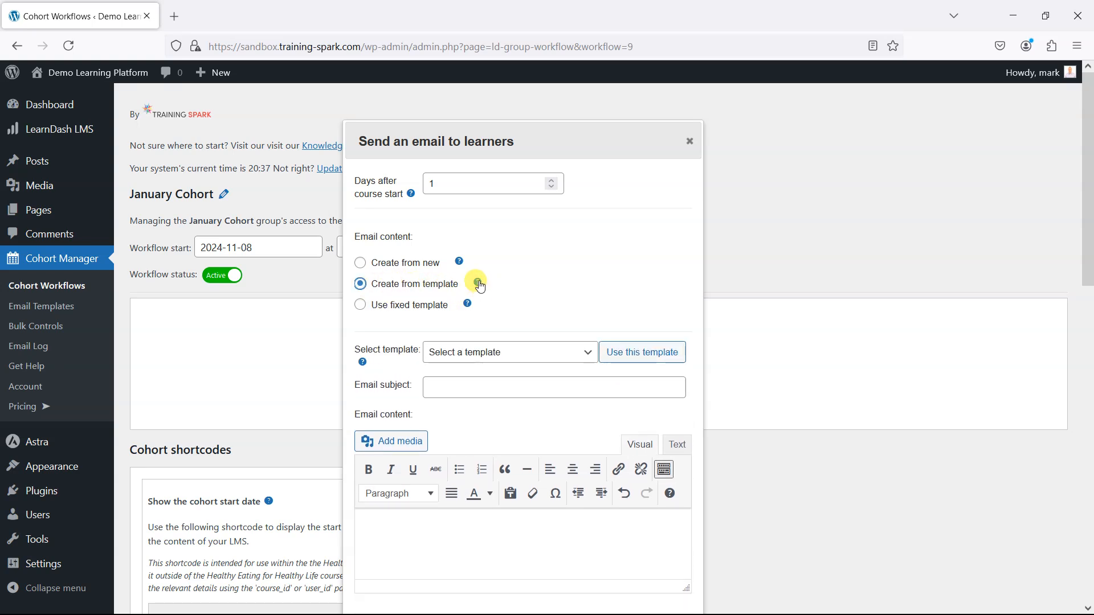
mouse_move(478, 284)
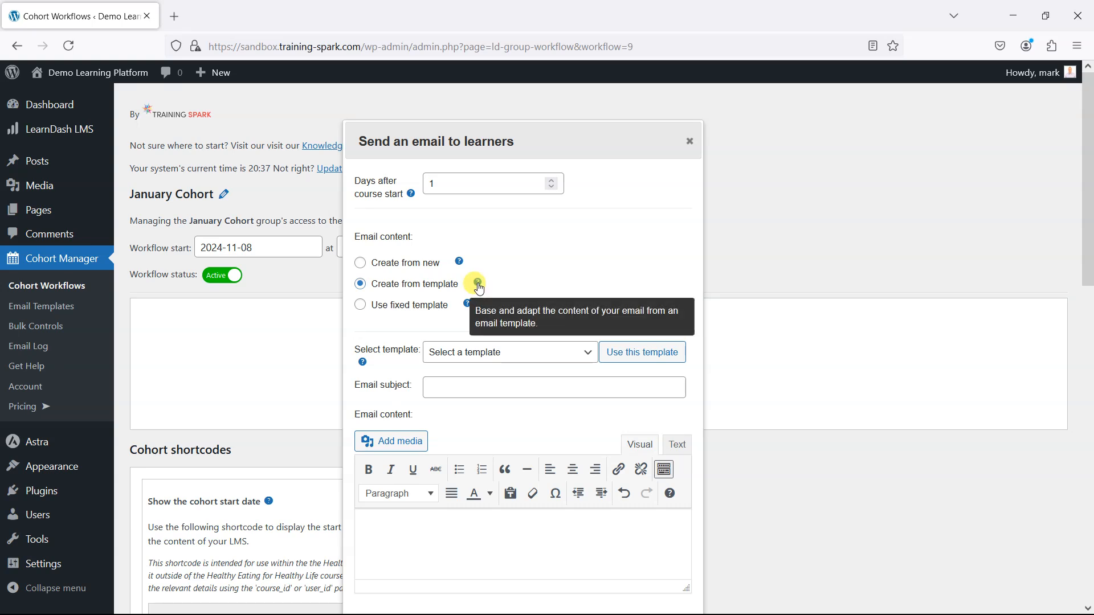
- Open the email templates in a separate browser tab and examine the "Welcome to the course" template's subject and content
middle_click(54, 309)
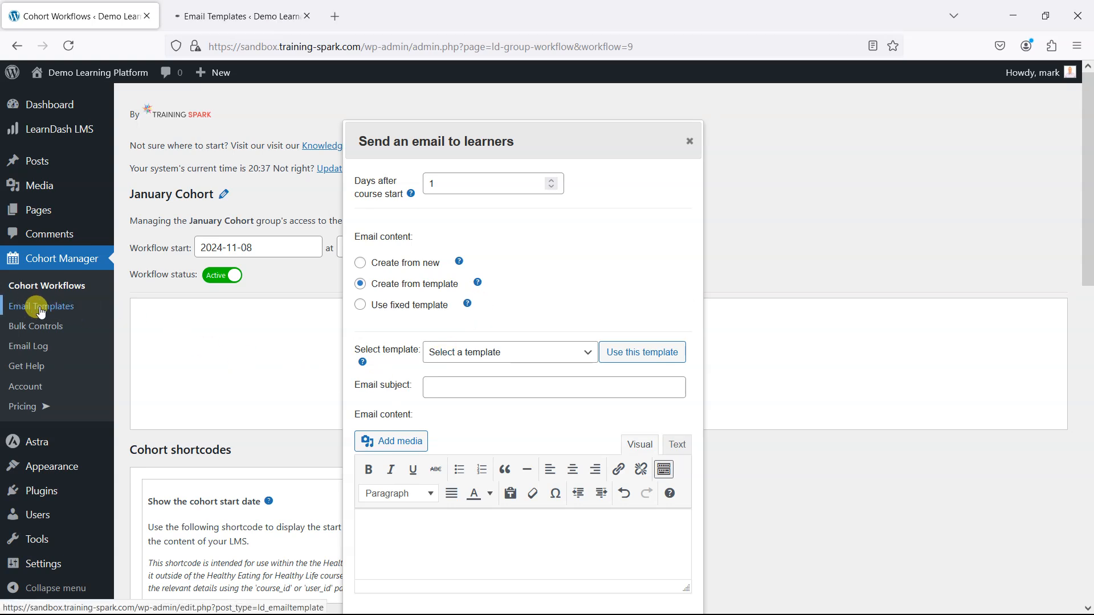
left_click(240, 13)
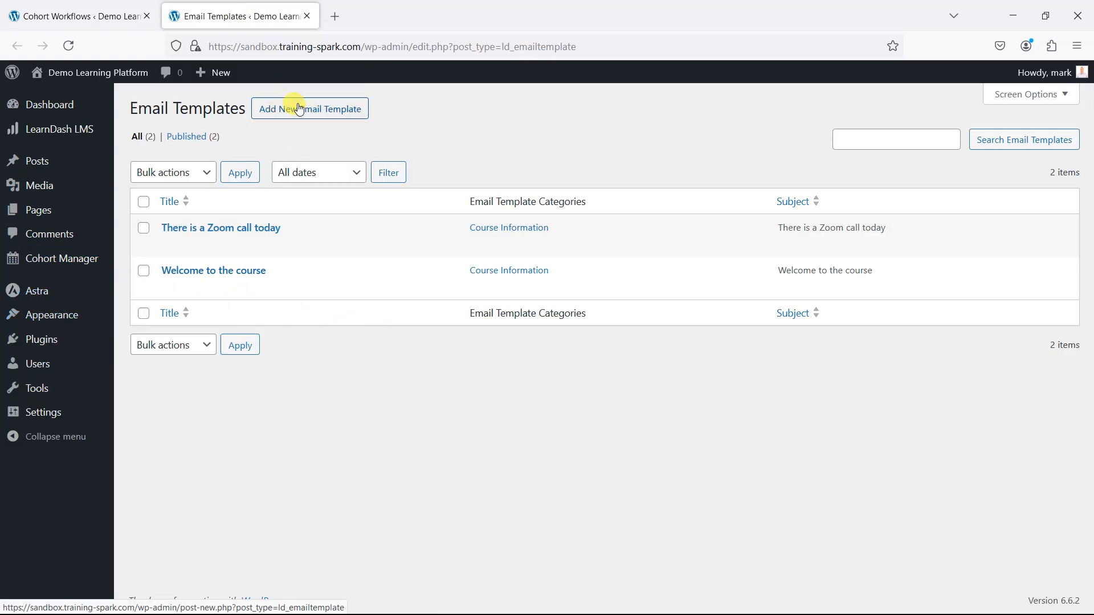
left_click(235, 272)
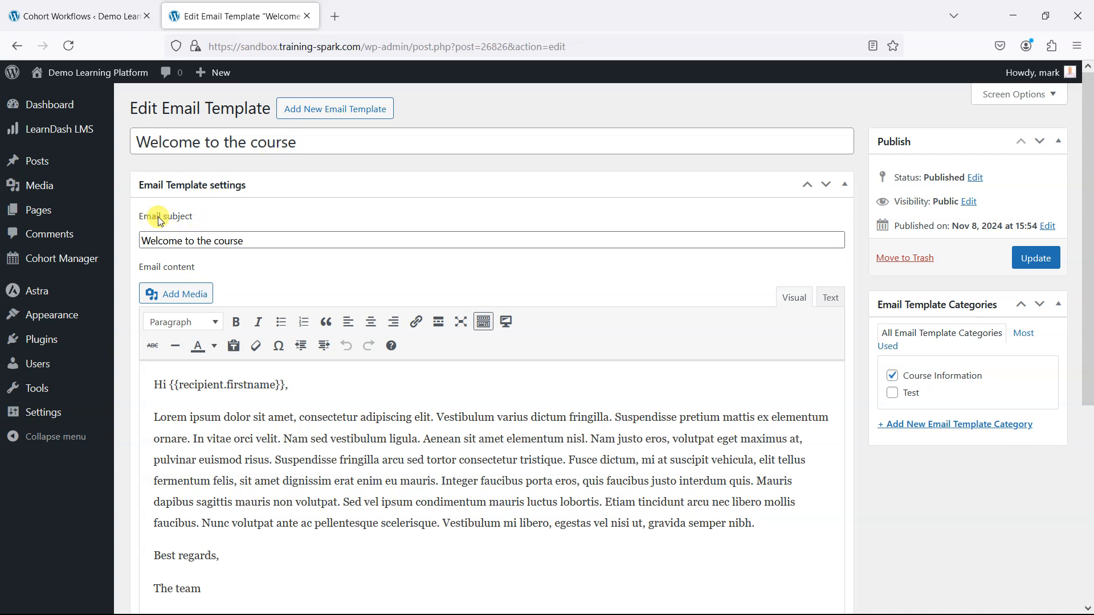
scroll(313, 391, "down", 1)
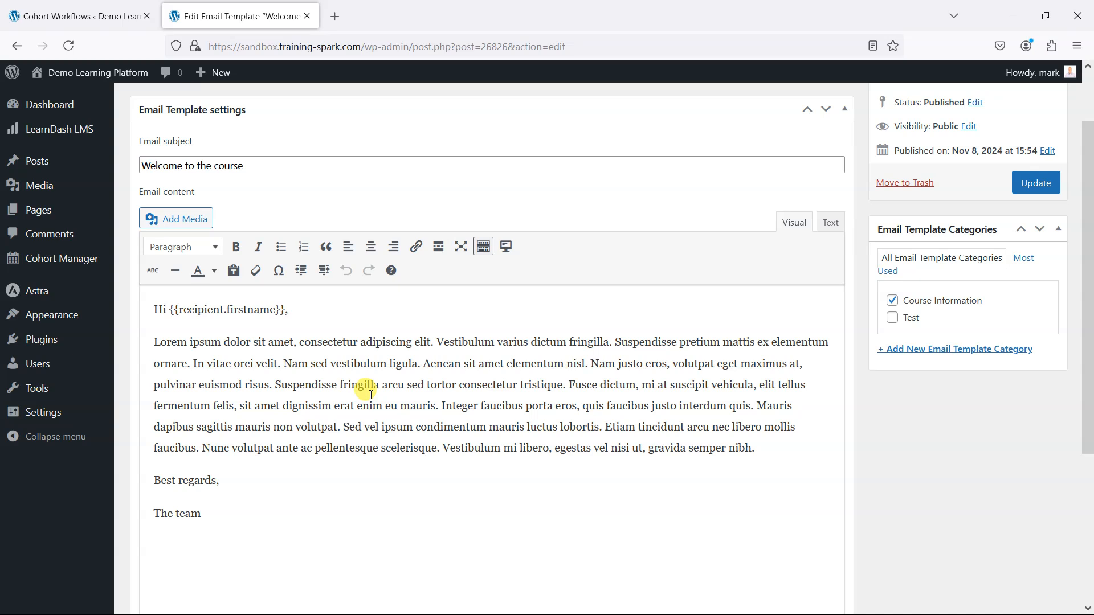
scroll(145, 306, "up", 1)
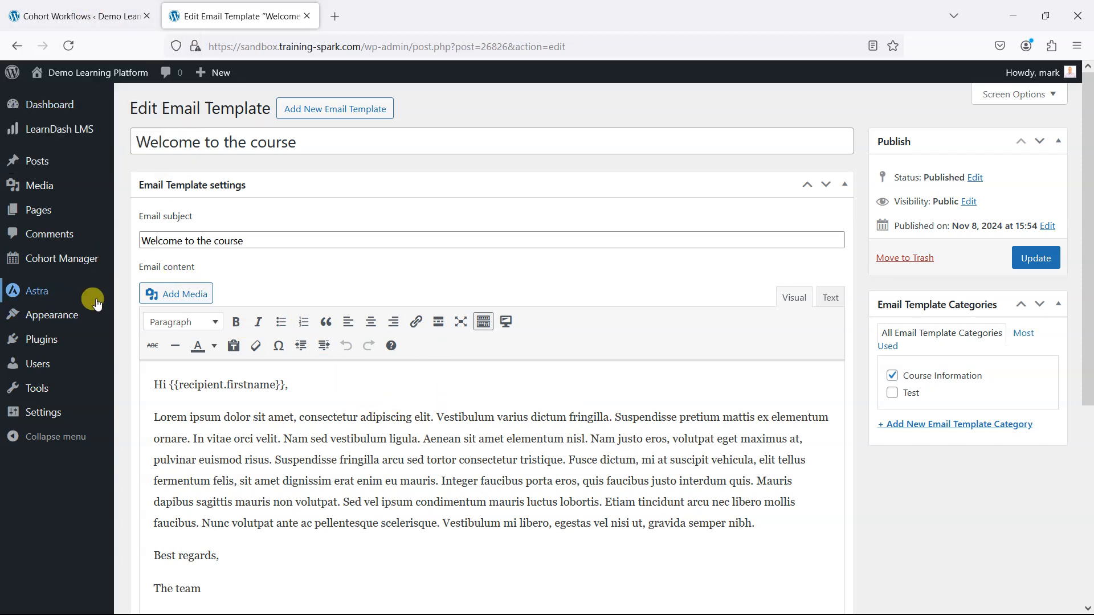
- View the blank form for adding a new email template, and return to the cohort workflow's email dialog
left_click(144, 283)
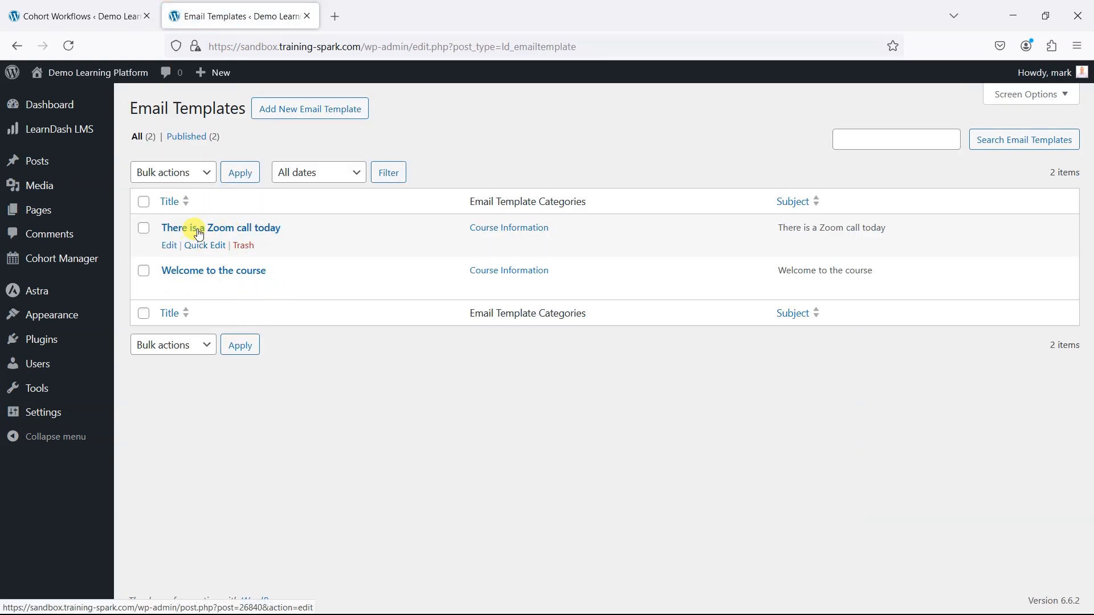
left_click(310, 109)
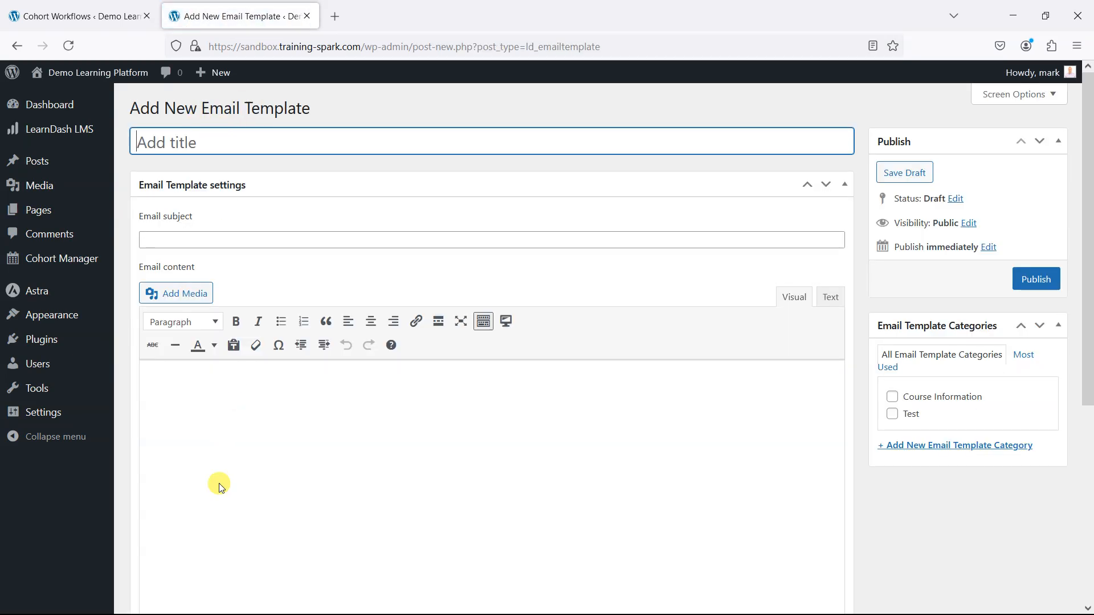
left_click(307, 16)
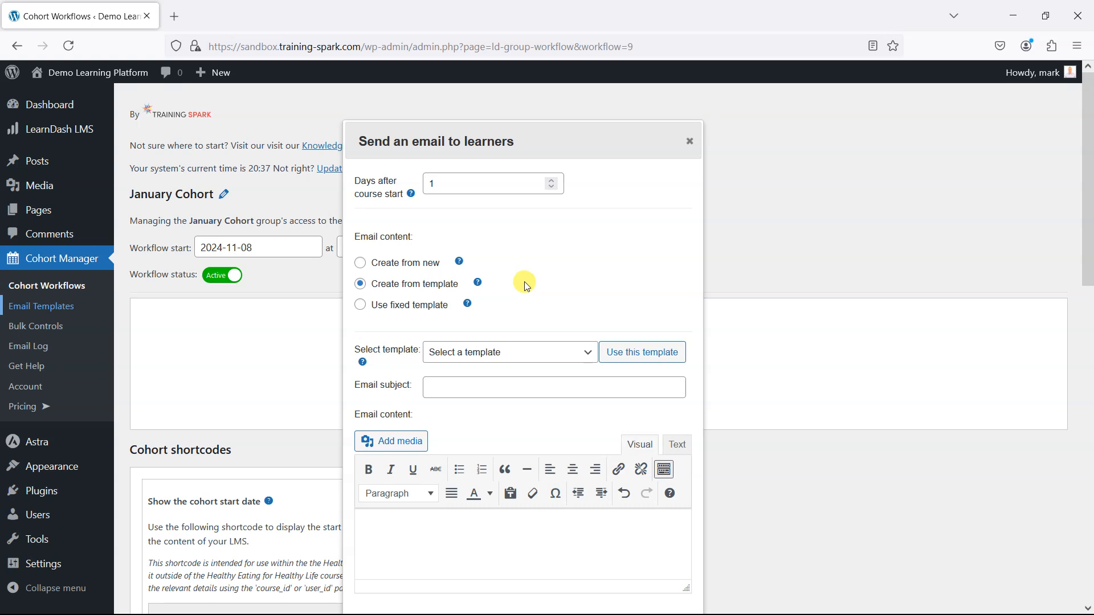
- Fill in the learner email from the "Welcome to the course (Course Information)" template
scroll(513, 288, "down", 2)
left_click(470, 278)
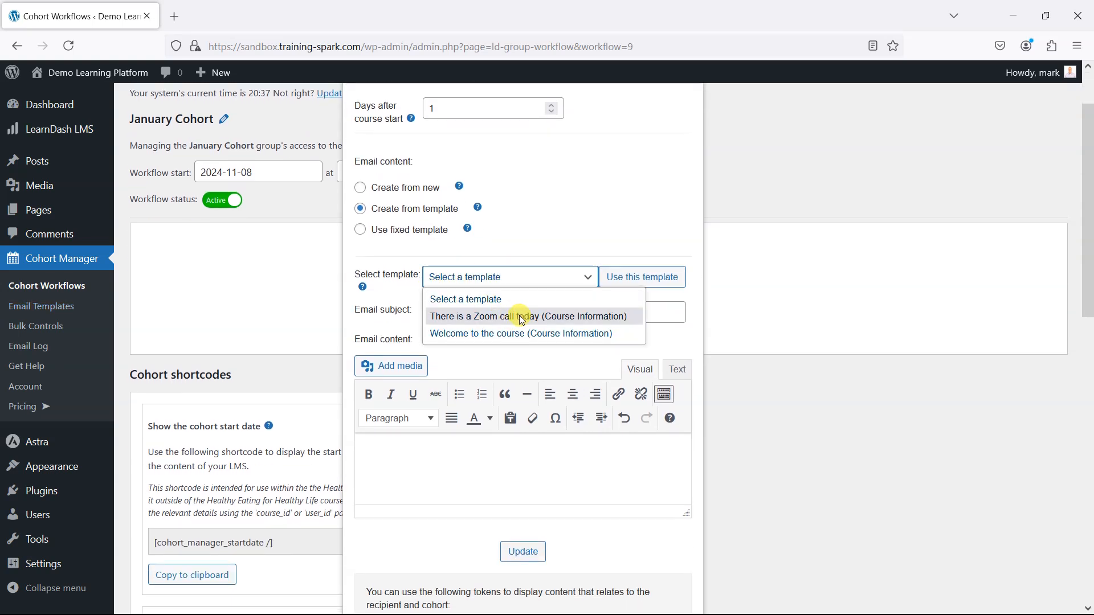
left_click(506, 334)
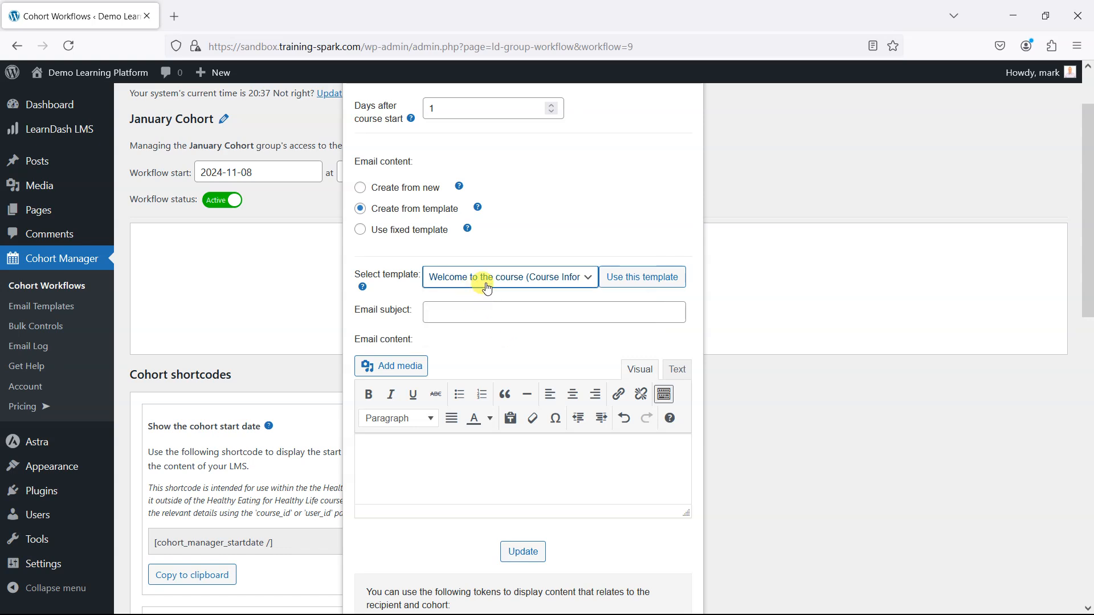
left_click(644, 279)
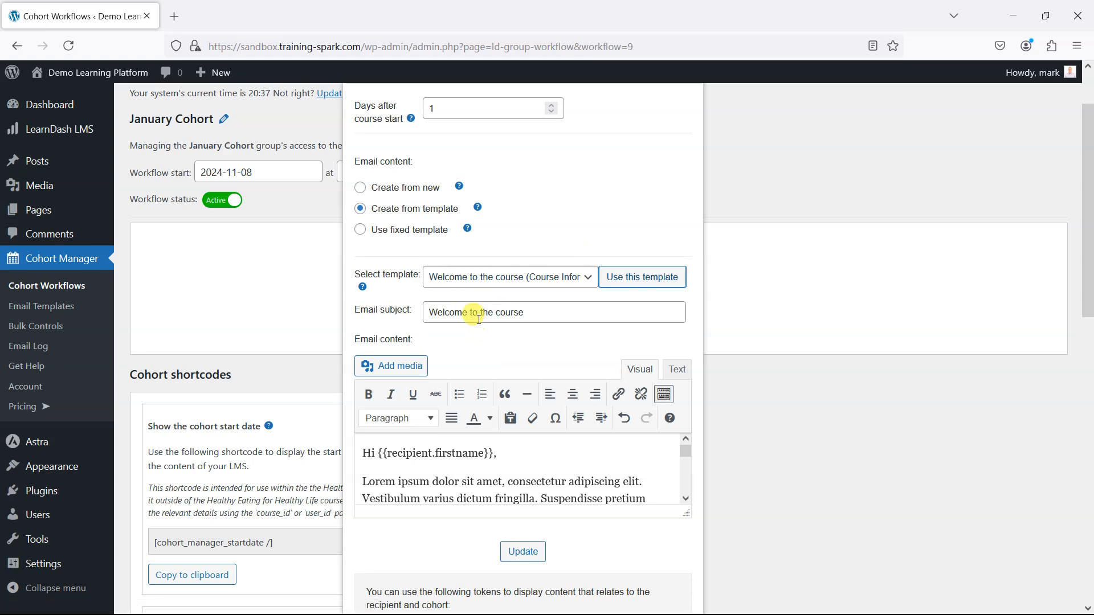
- Review the subject and full body text inserted into the email from the template
left_click(532, 311)
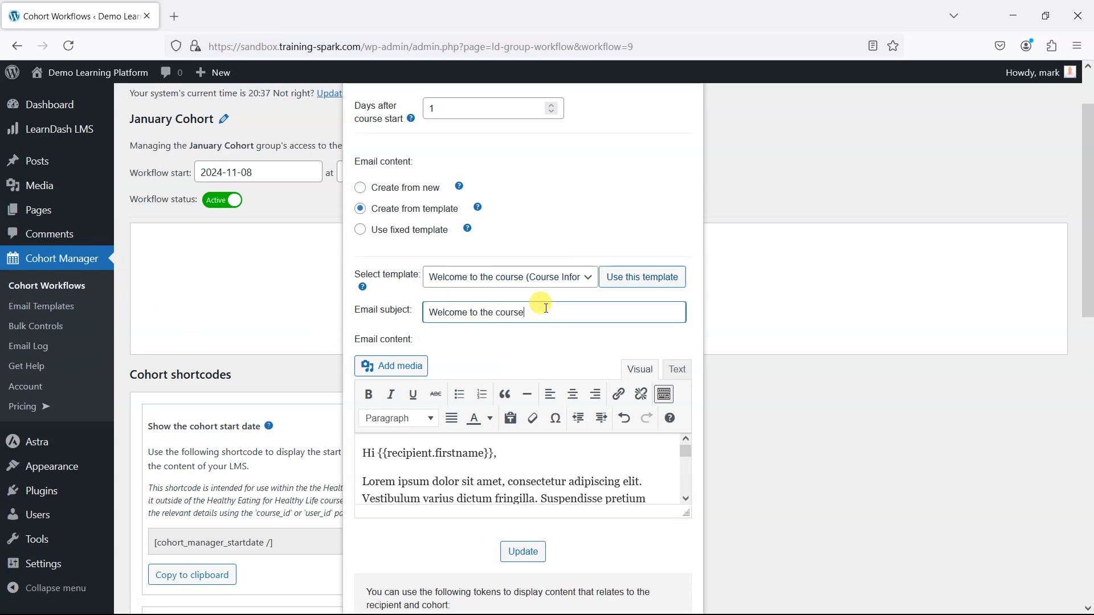
scroll(428, 313, "down", 3)
scroll(597, 357, "up", 3)
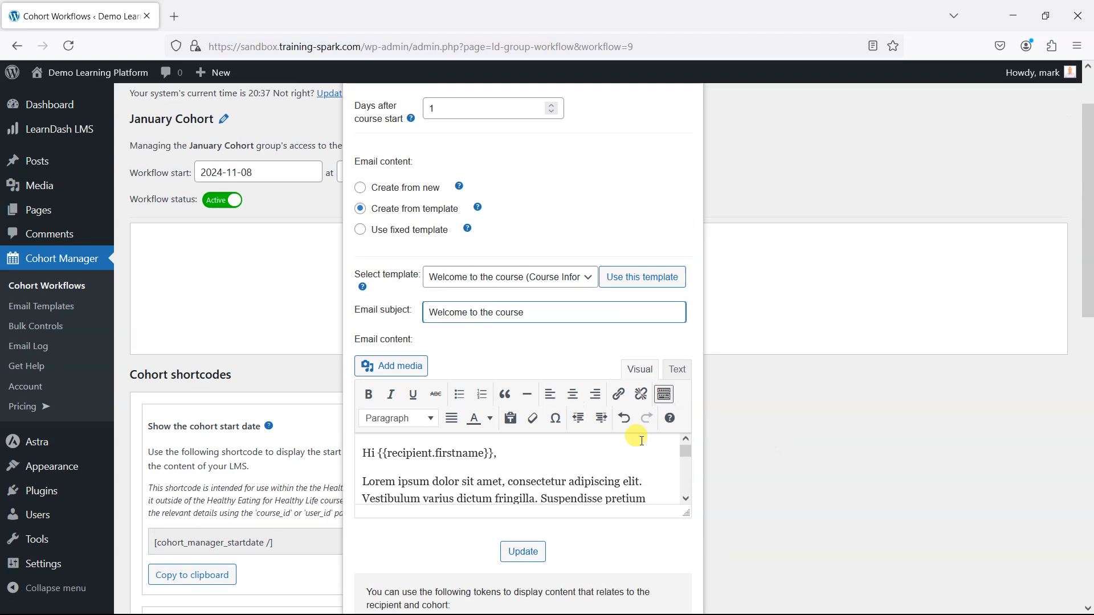
scroll(524, 456, "down", 5)
scroll(524, 441, "down", 3)
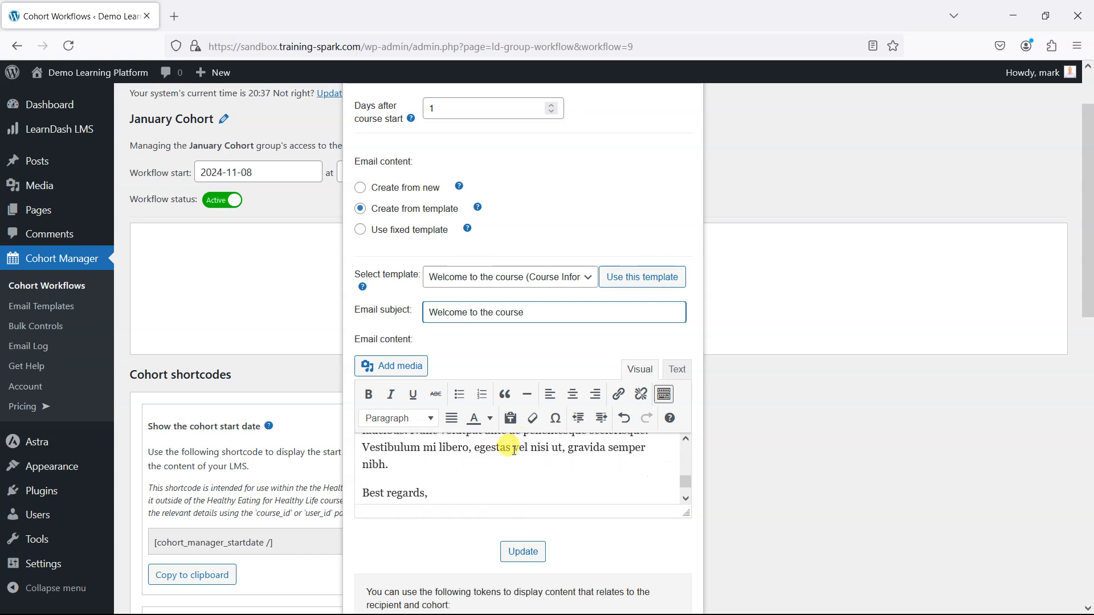
scroll(501, 456, "up", 8)
left_click(509, 452)
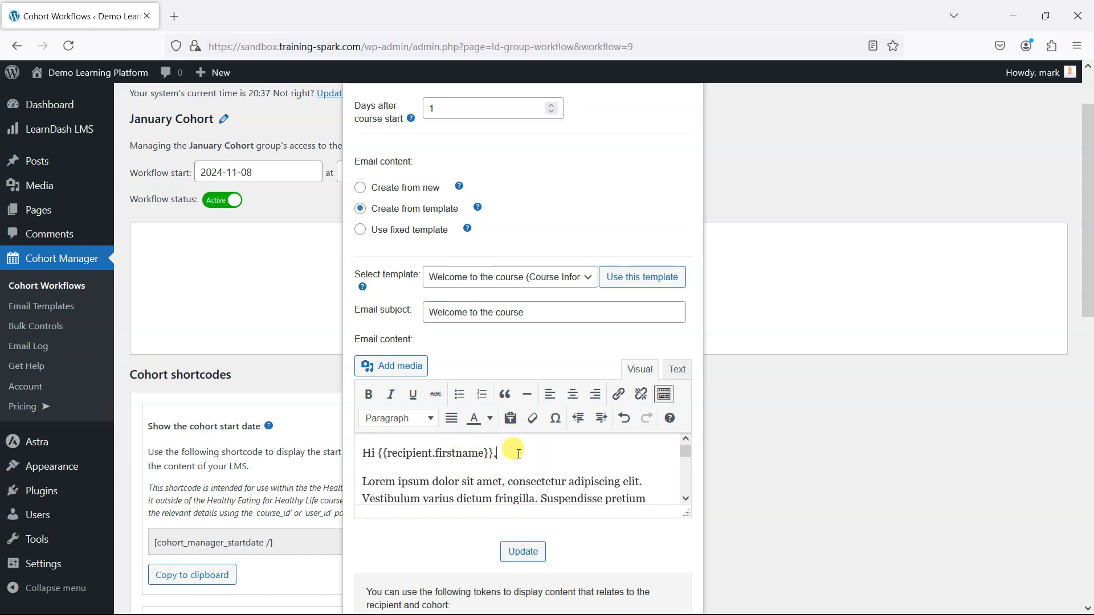
scroll(436, 482, "down", 4)
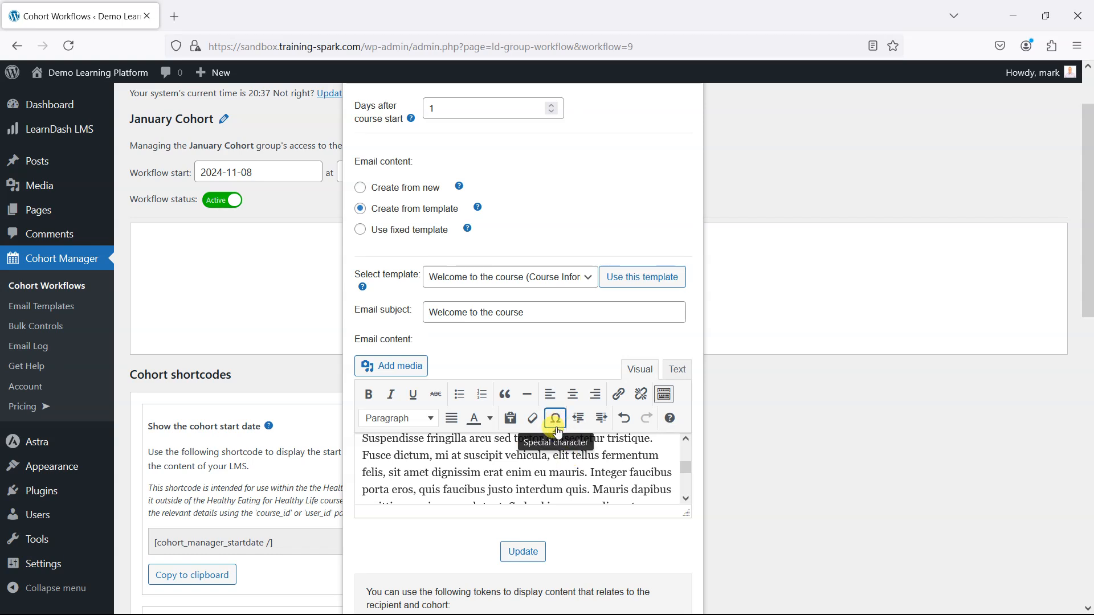
- Switch the learner email to a fixed template, choose "Welcome to the course (Course Information)", and save the interaction
scroll(500, 433, "up", 2)
scroll(497, 433, "up", 2)
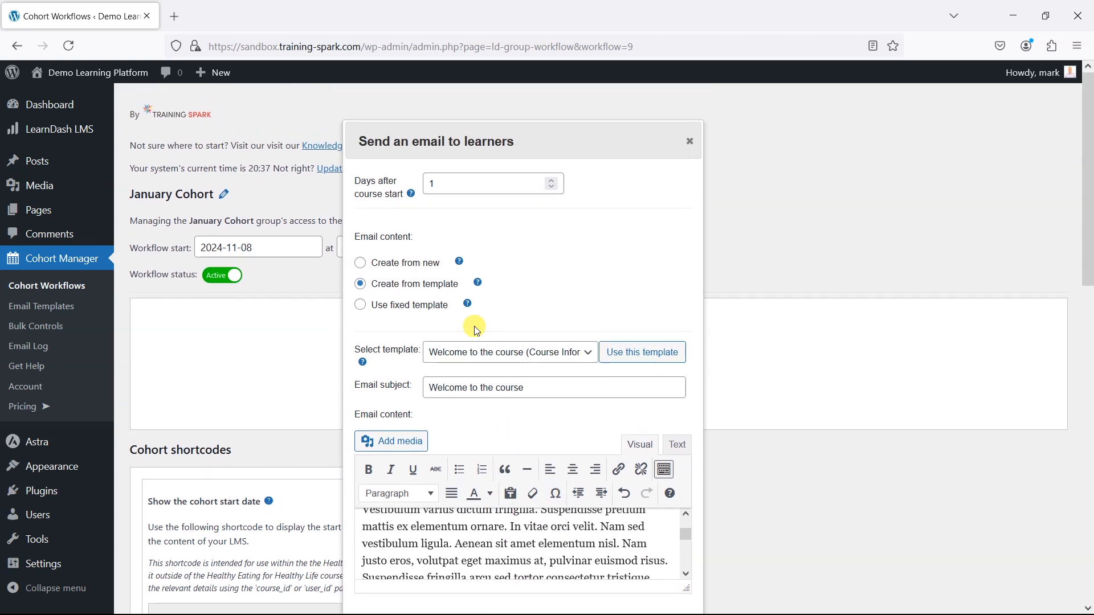
mouse_move(468, 309)
scroll(486, 546, "down", 5)
scroll(488, 536, "up", 3)
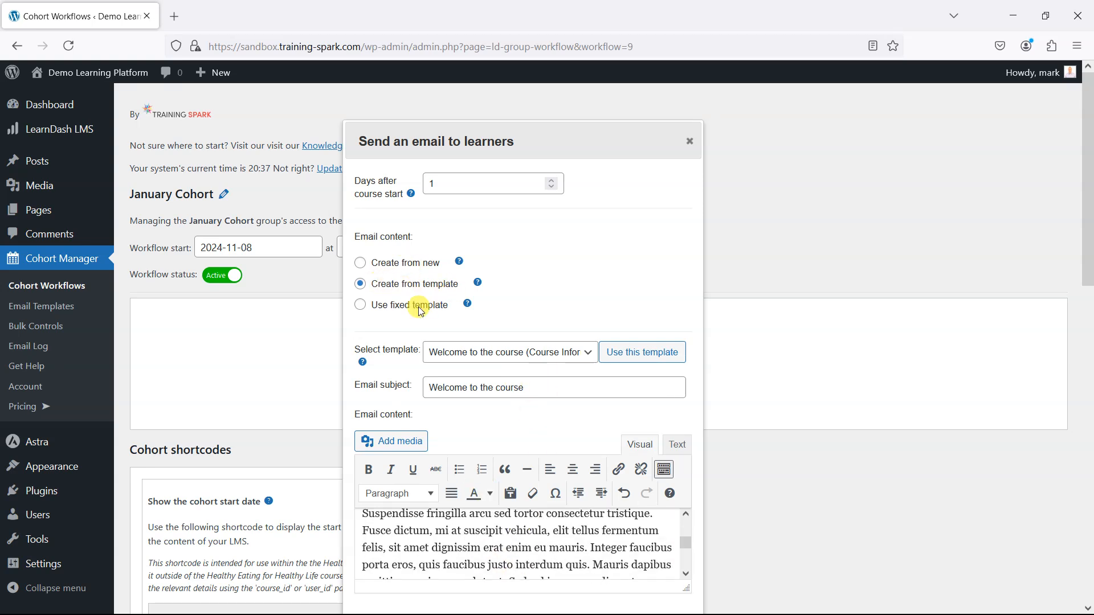
left_click(383, 308)
left_click(494, 357)
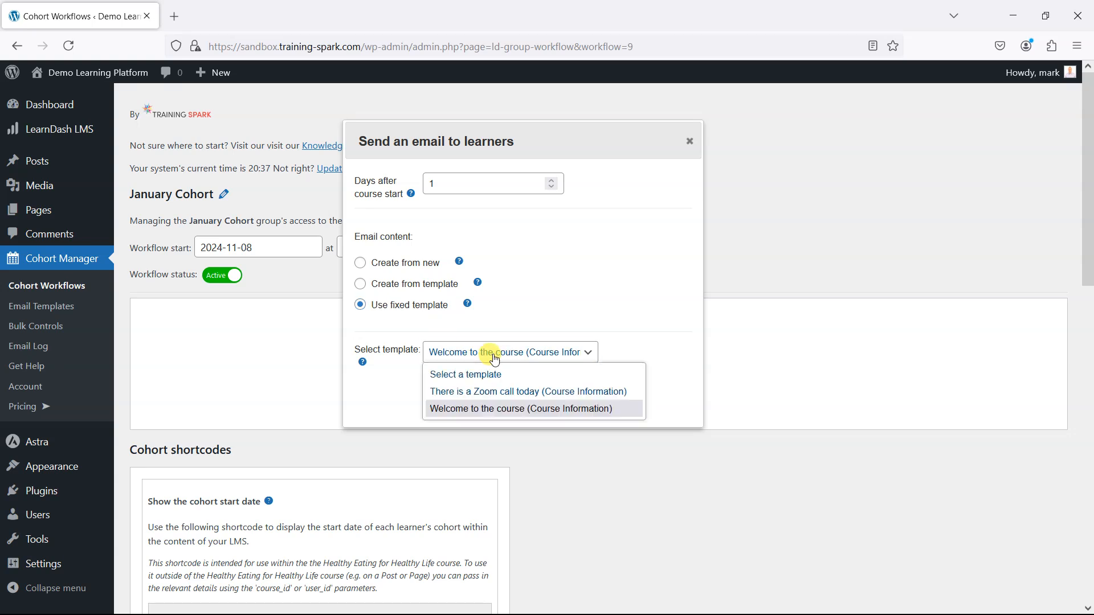
left_click(497, 408)
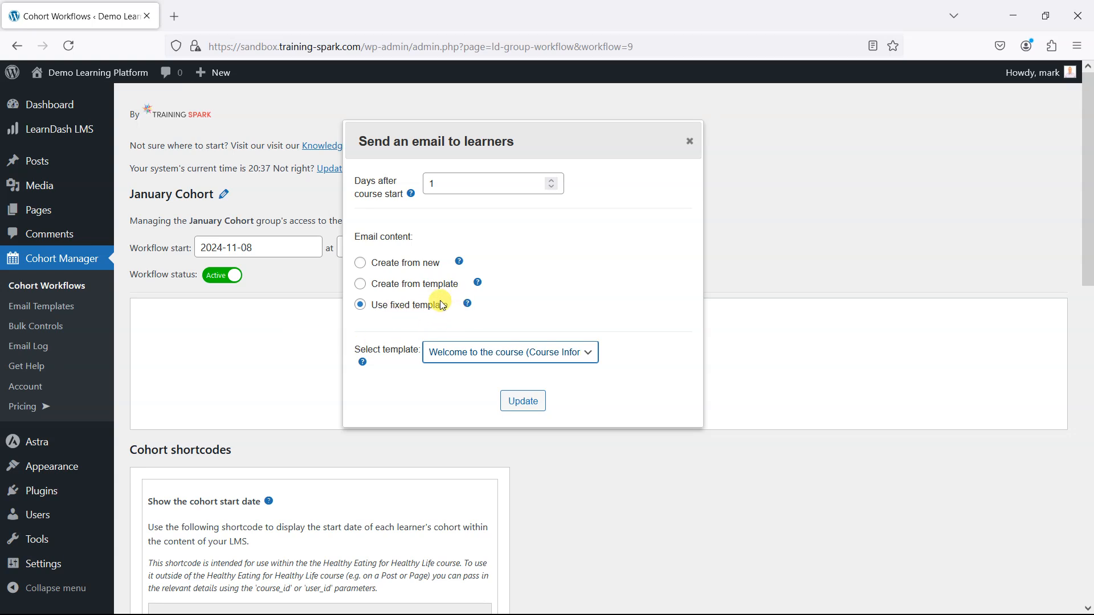
left_click(523, 401)
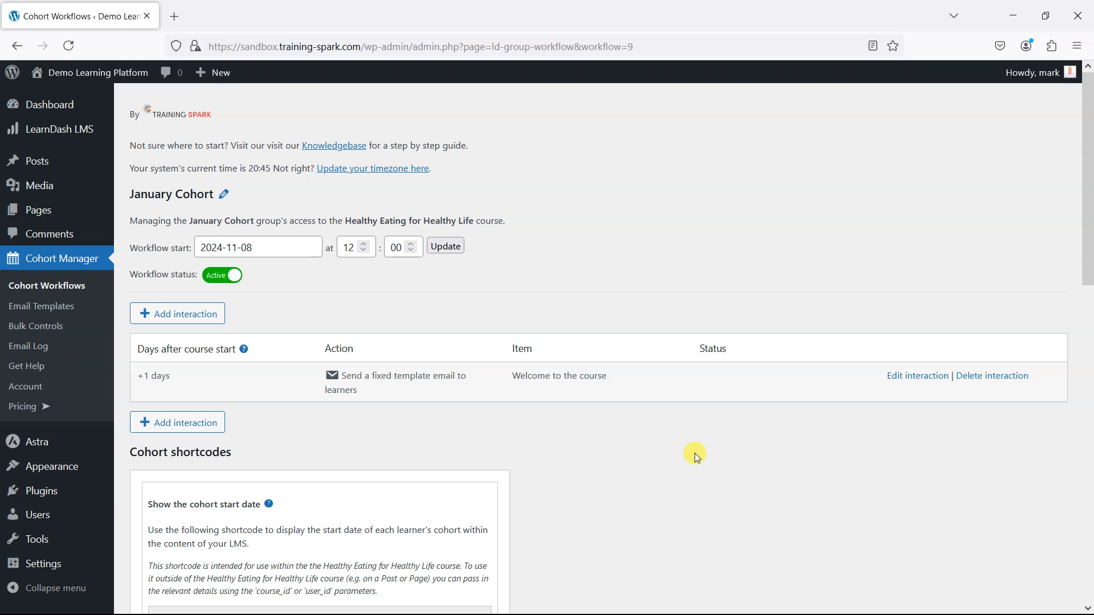
- View the list of email templates and return to the January Cohort workflow
left_click(63, 310)
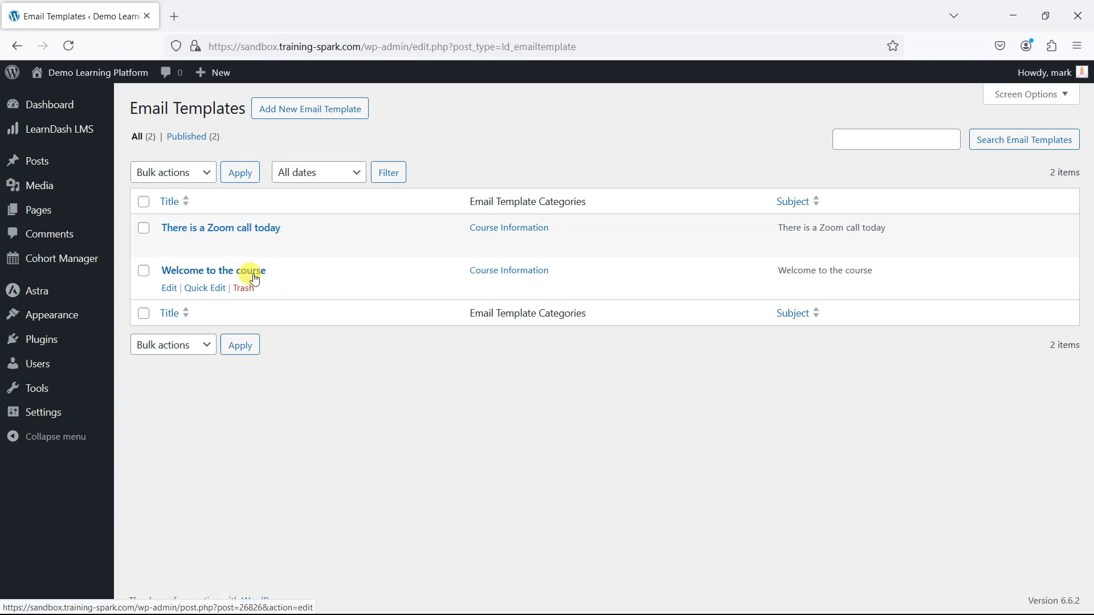
left_click(18, 50)
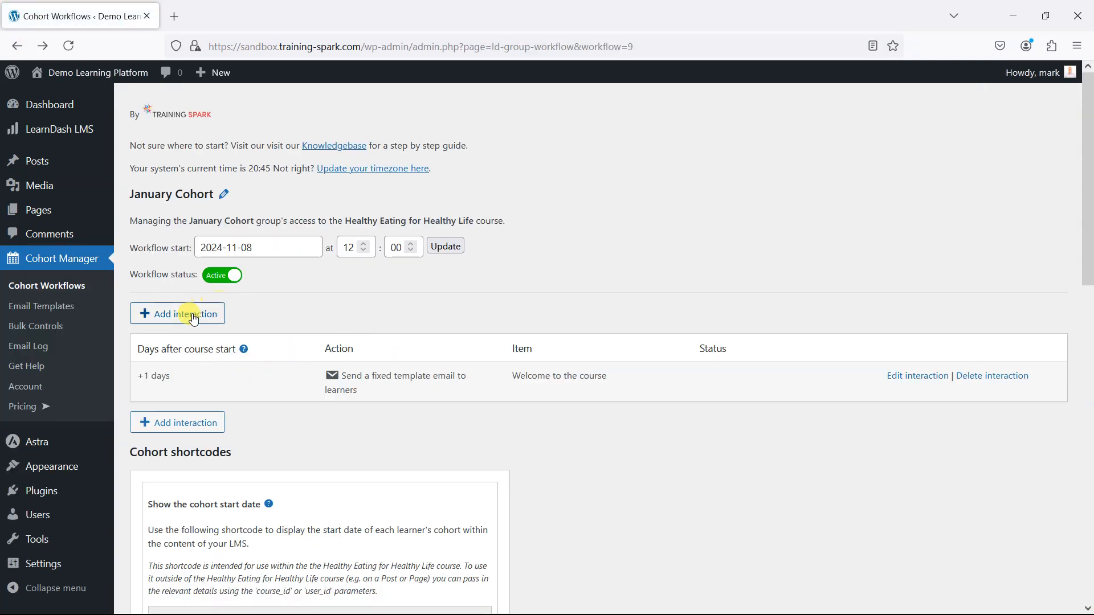
- Start another email to learners and fill it in from the "Welcome to the course (Course Information)" template
left_click(191, 313)
left_click(321, 297)
scroll(385, 391, "down", 2)
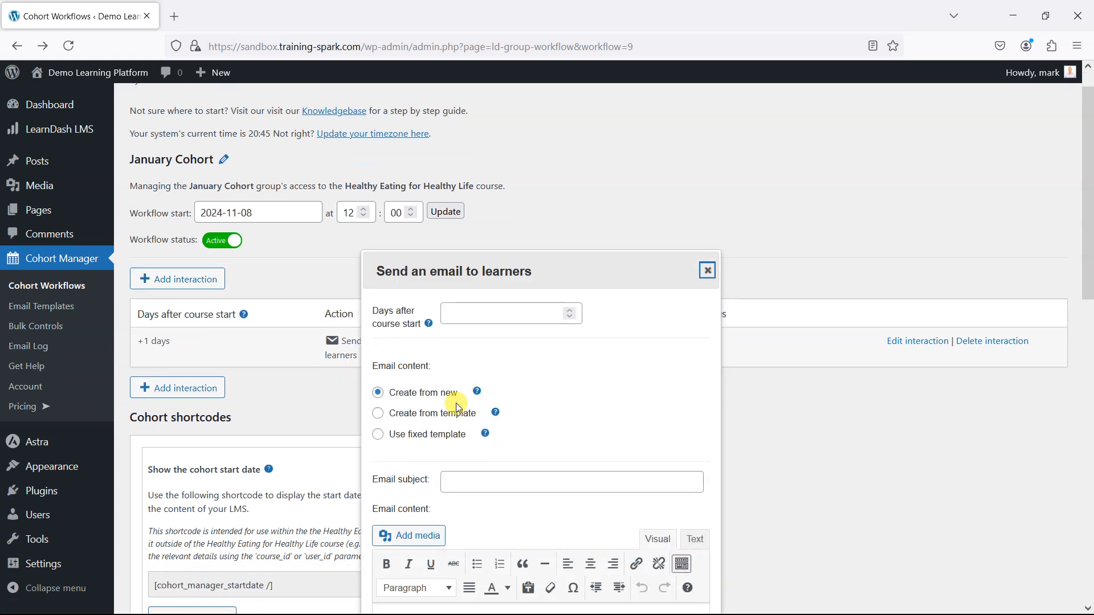
left_click(452, 372)
left_click(571, 444)
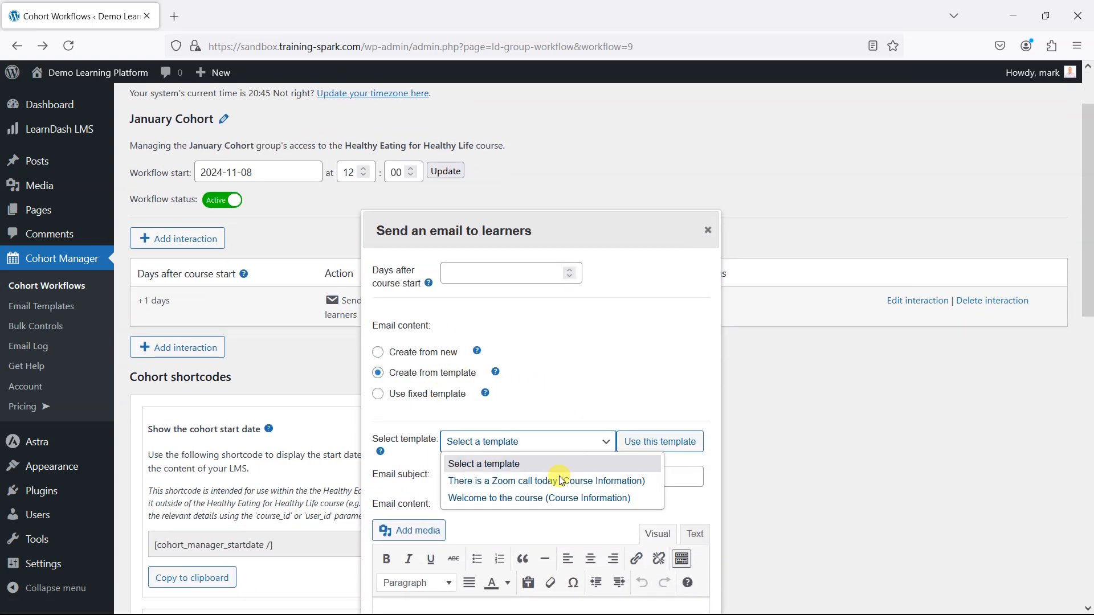
left_click(559, 497)
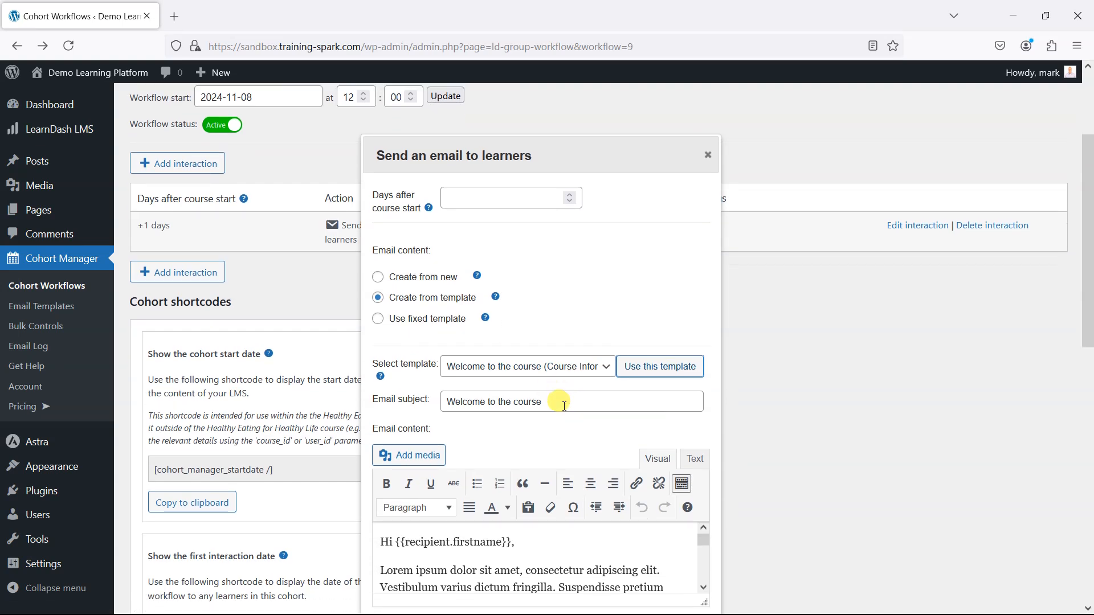
- Review the subject and body copied into the new learner email, and close it without saving
scroll(542, 403, "down", 4)
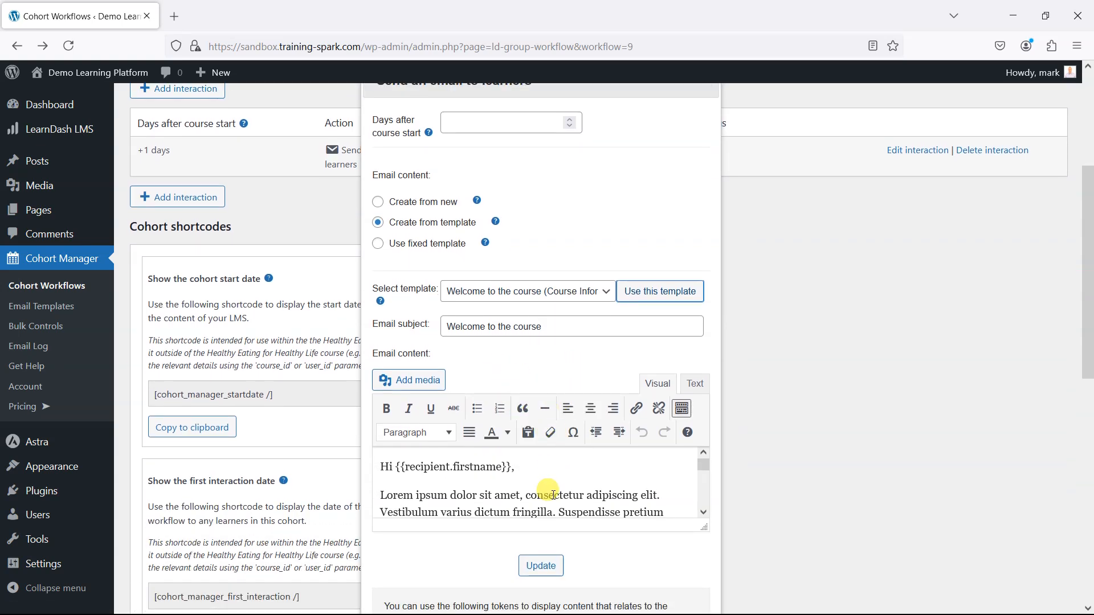
scroll(554, 497, "down", 3)
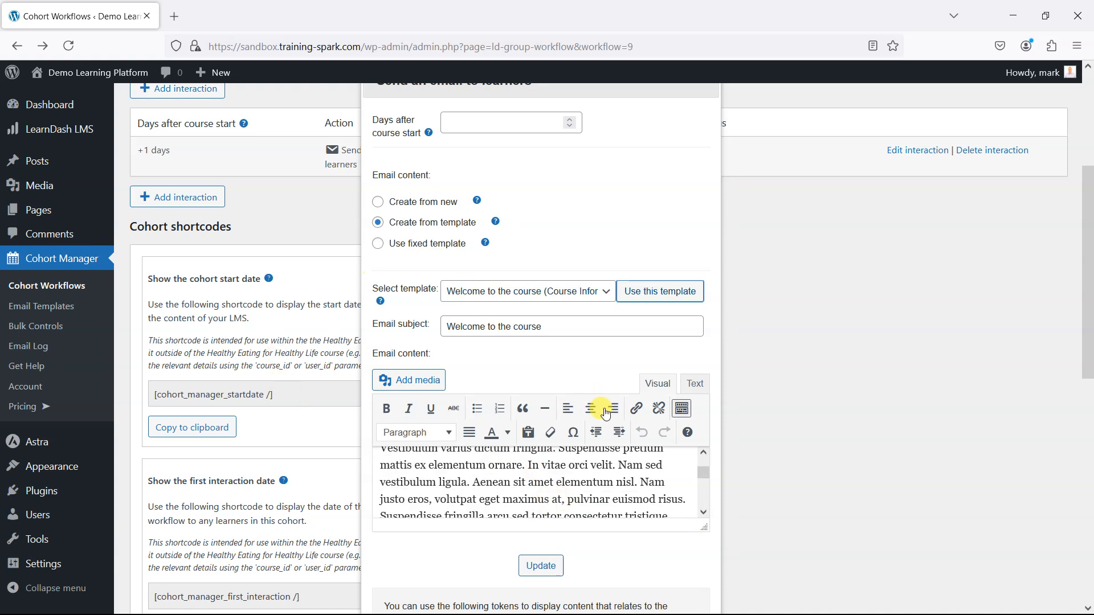
scroll(736, 432, "up", 2)
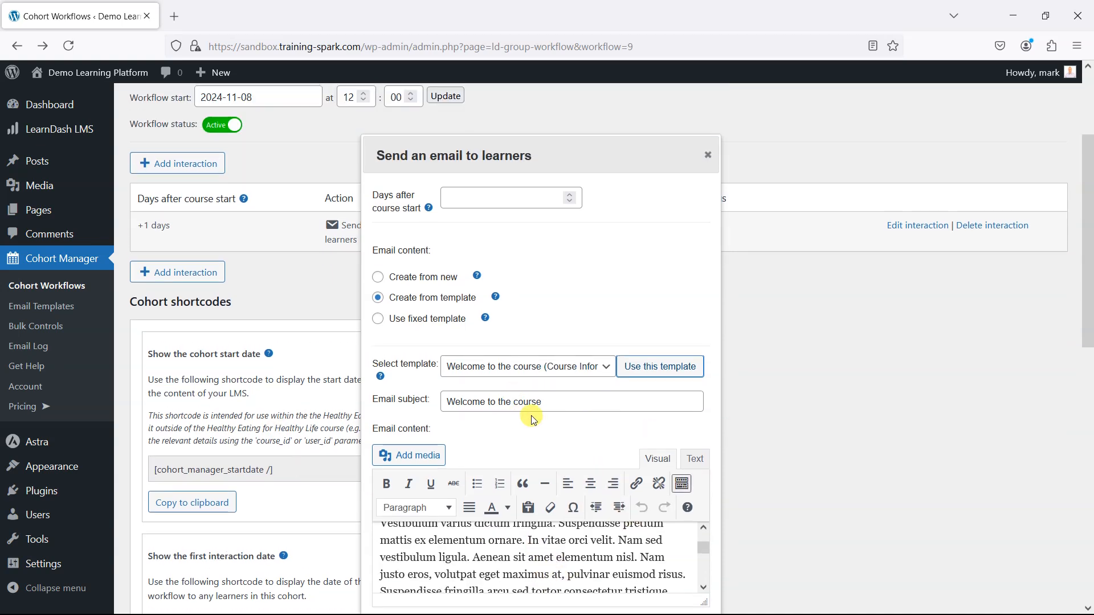
left_click(708, 151)
scroll(527, 346, "up", 3)
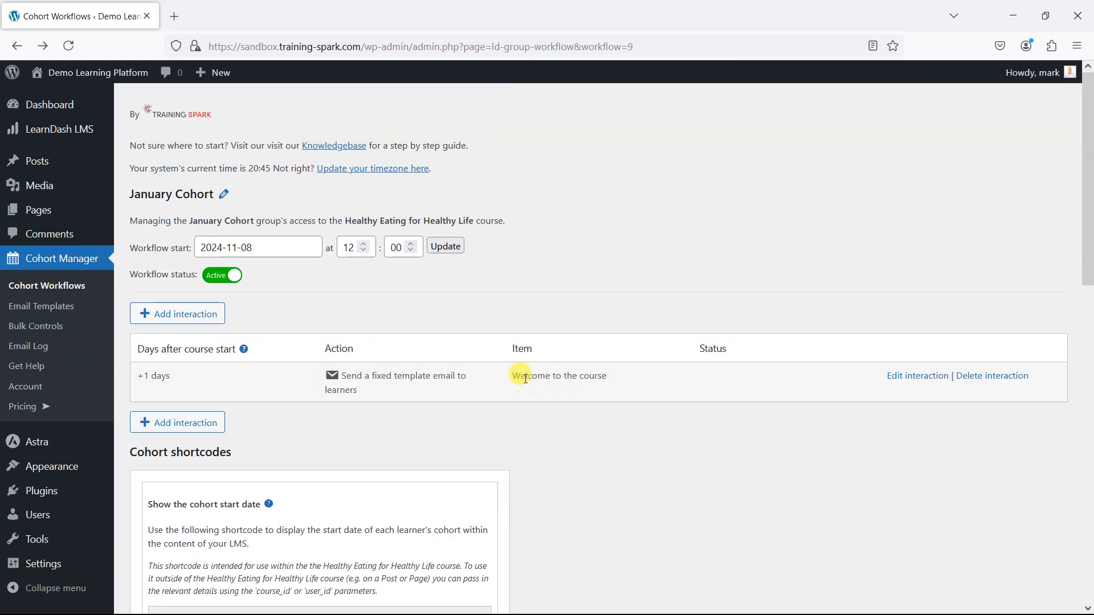
- Try the "There is a Zoom call today (Course Information)" template and 12 days after course start on the existing interaction, and discard the changes
left_click_drag(508, 374, 613, 384)
left_click(625, 420)
left_click(916, 377)
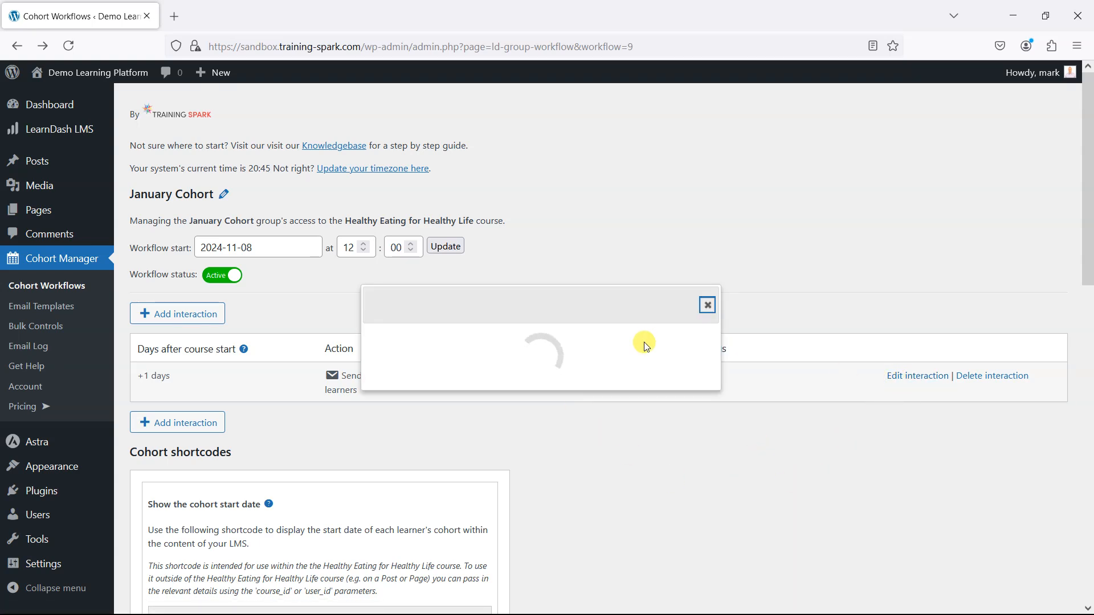
left_click(521, 384)
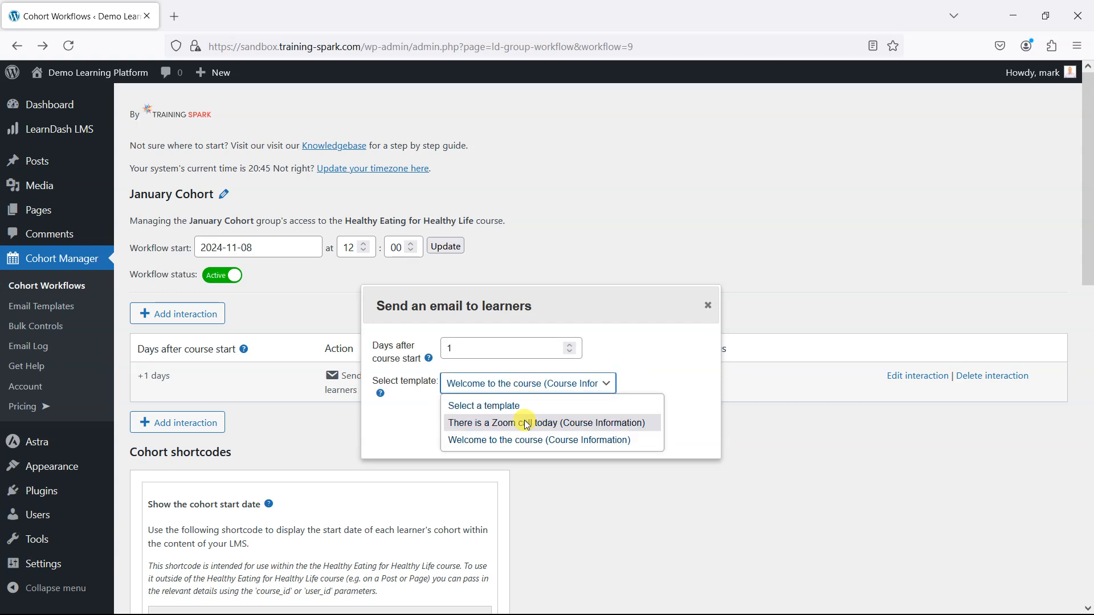
left_click(527, 424)
left_click(474, 349)
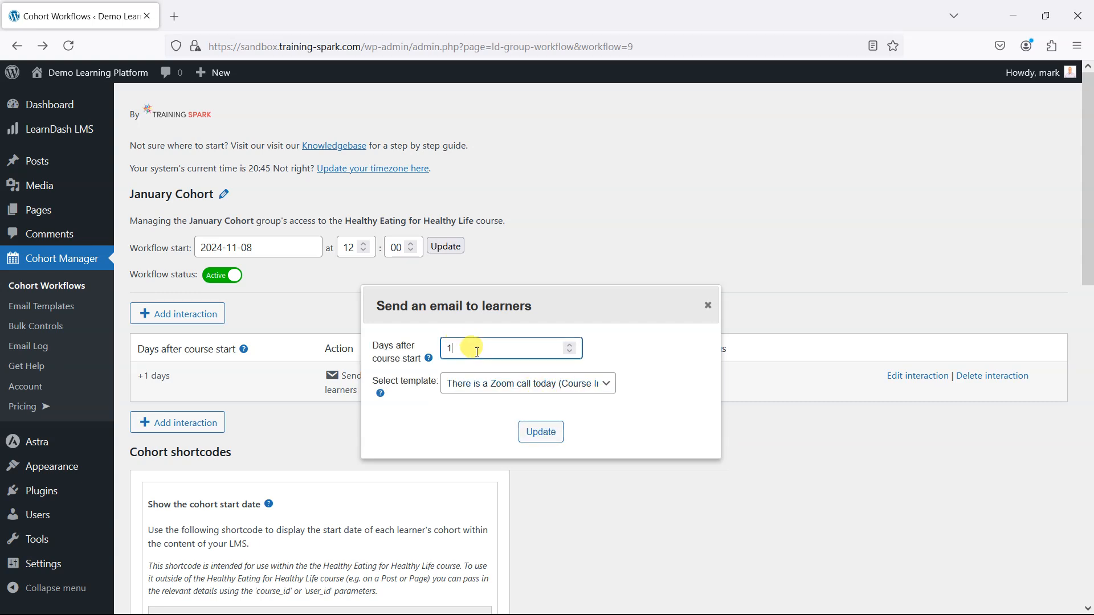
type("2")
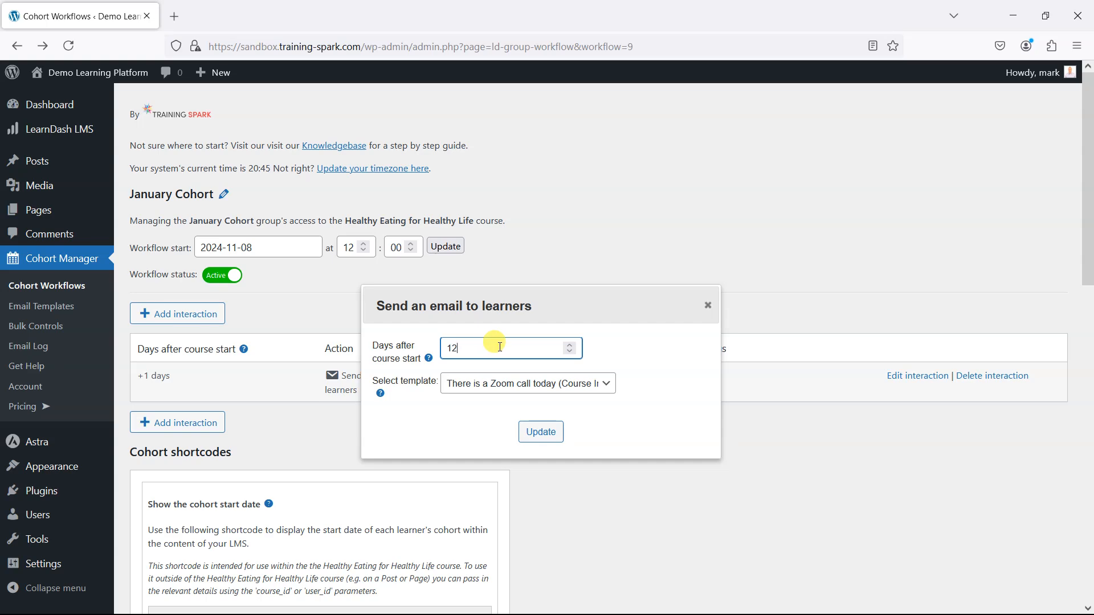
left_click(708, 306)
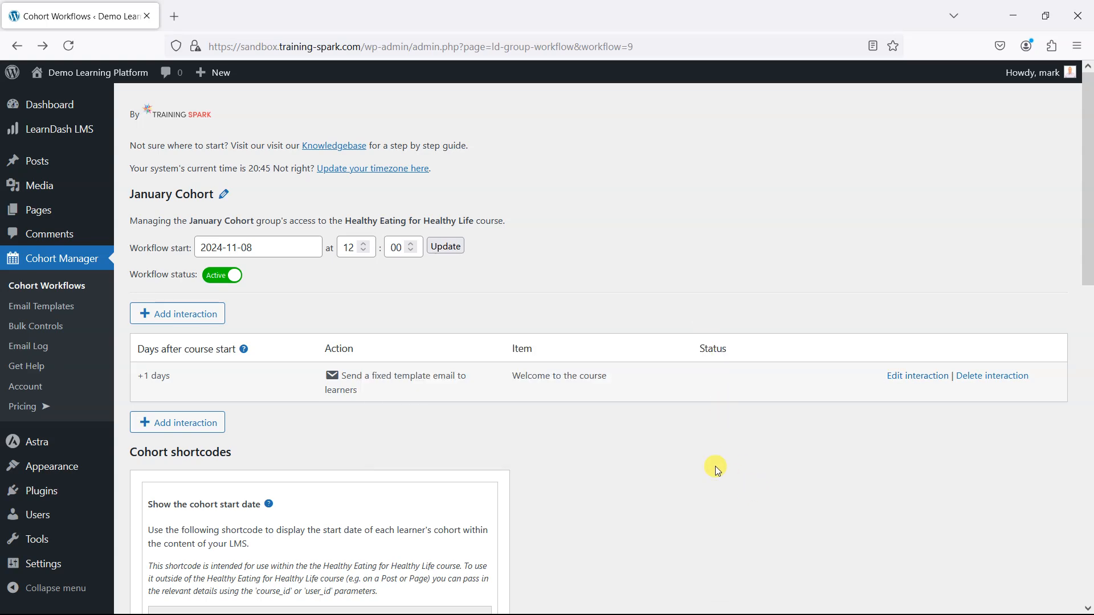
- Reload the workflow and add an email to group leaders set for 5 days after course start
left_click(68, 46)
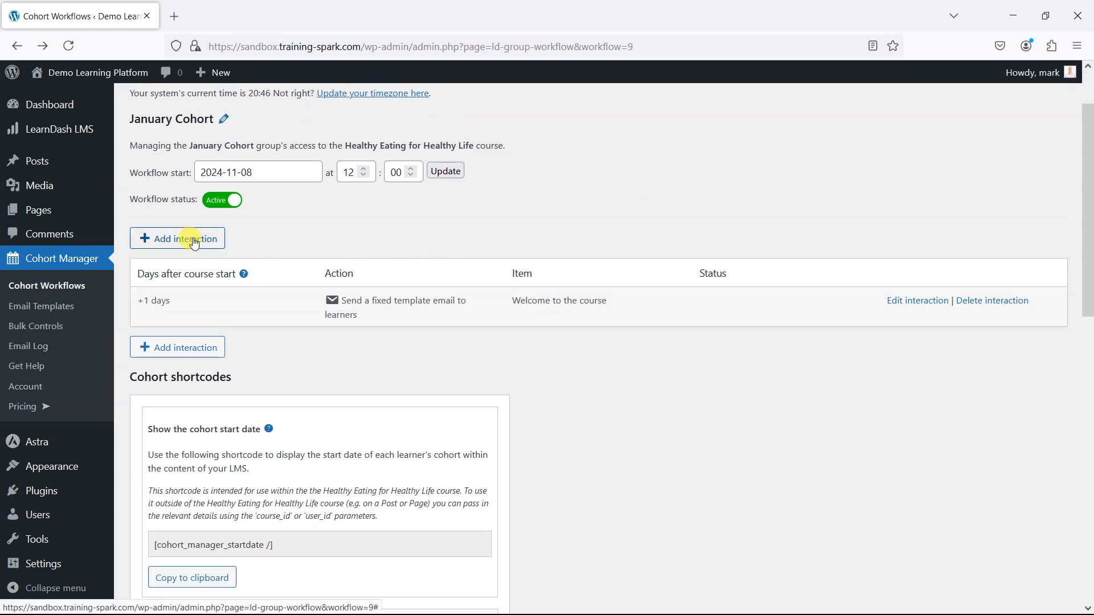
left_click(192, 240)
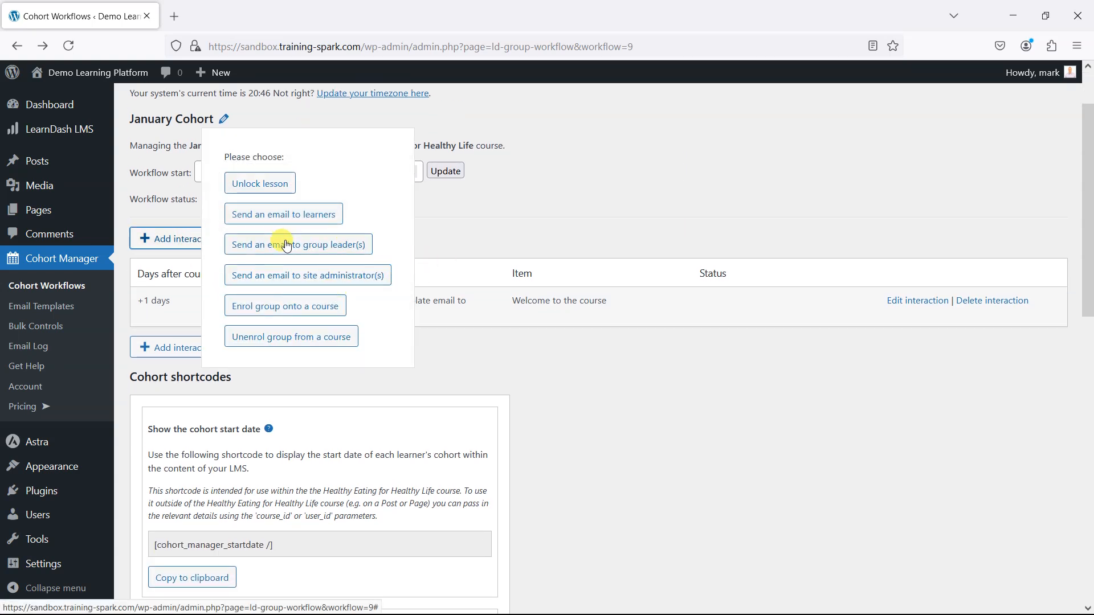
left_click(305, 247)
scroll(495, 298, "down", 5)
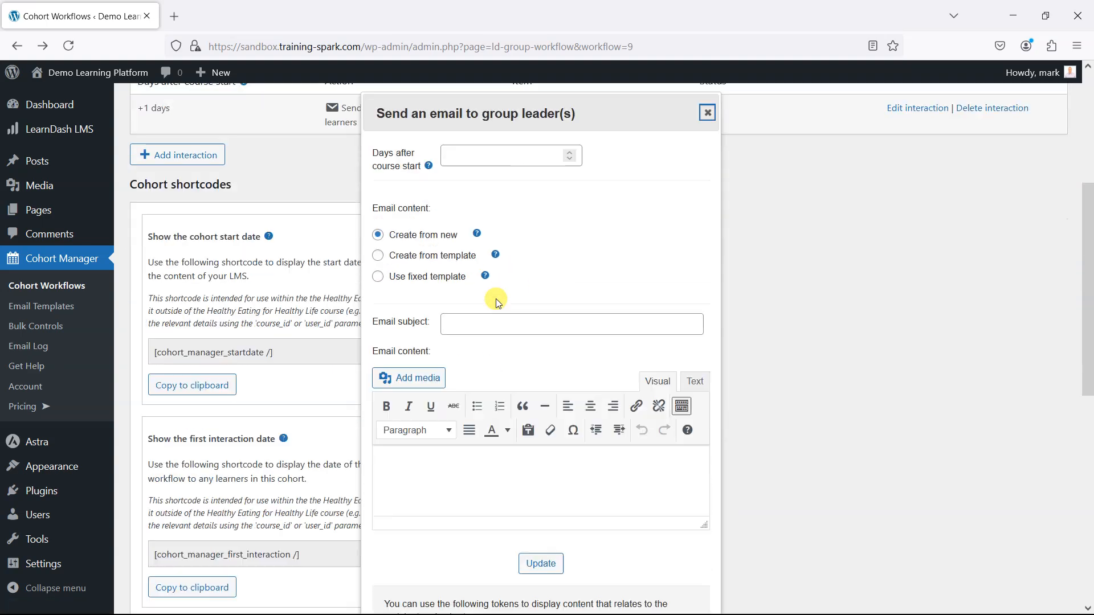
scroll(543, 291, "up", 1)
left_click(485, 196)
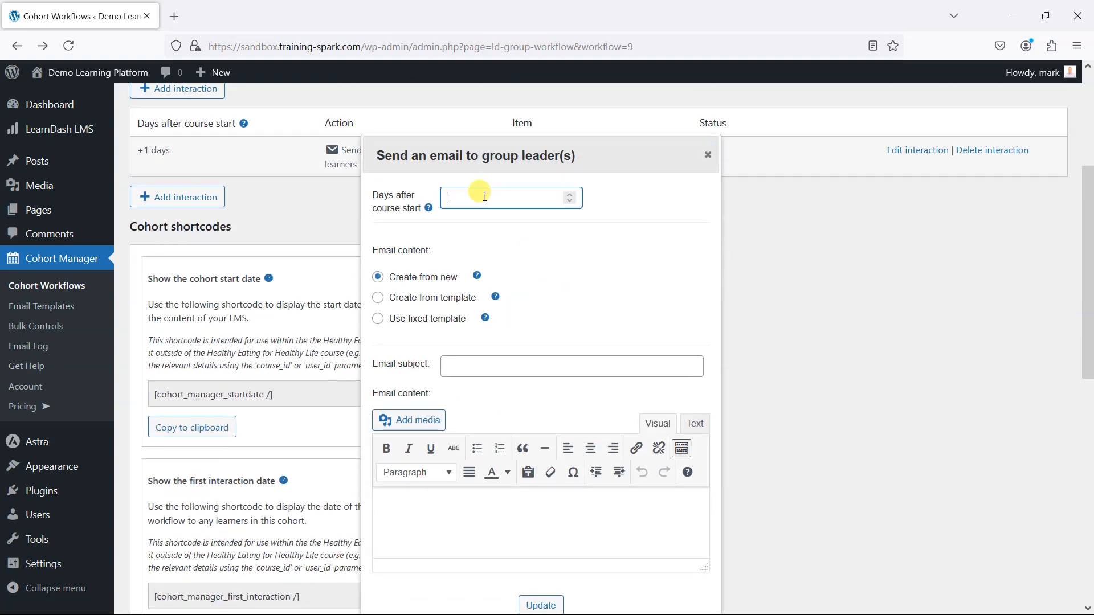
type("5")
- Enter "Please set up the Zoom call" as the subject of the group leader email
left_click(503, 372)
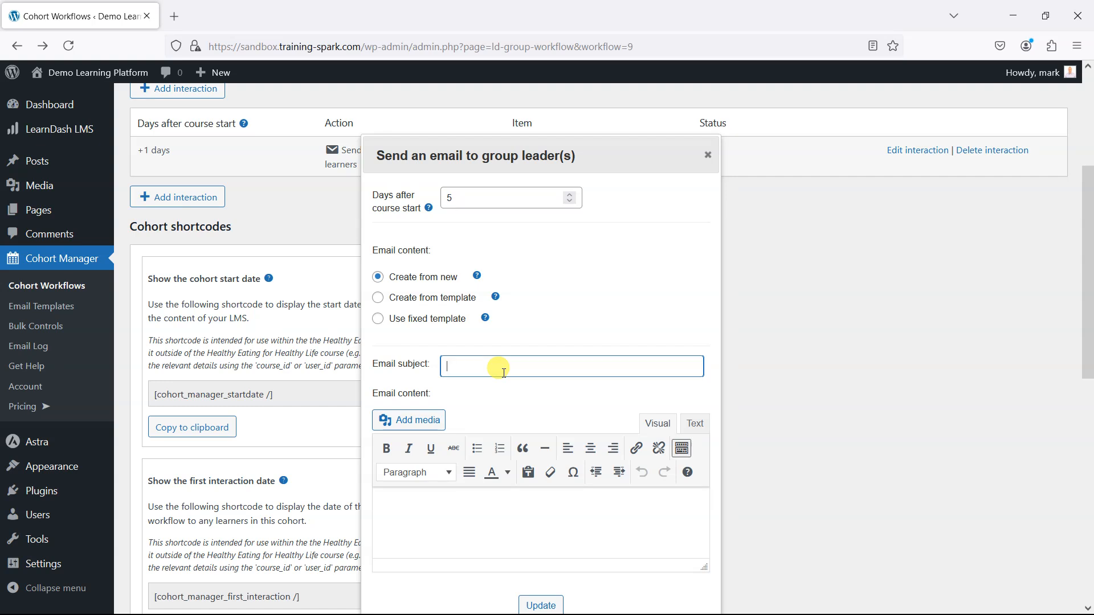
scroll(504, 372, "down", 1)
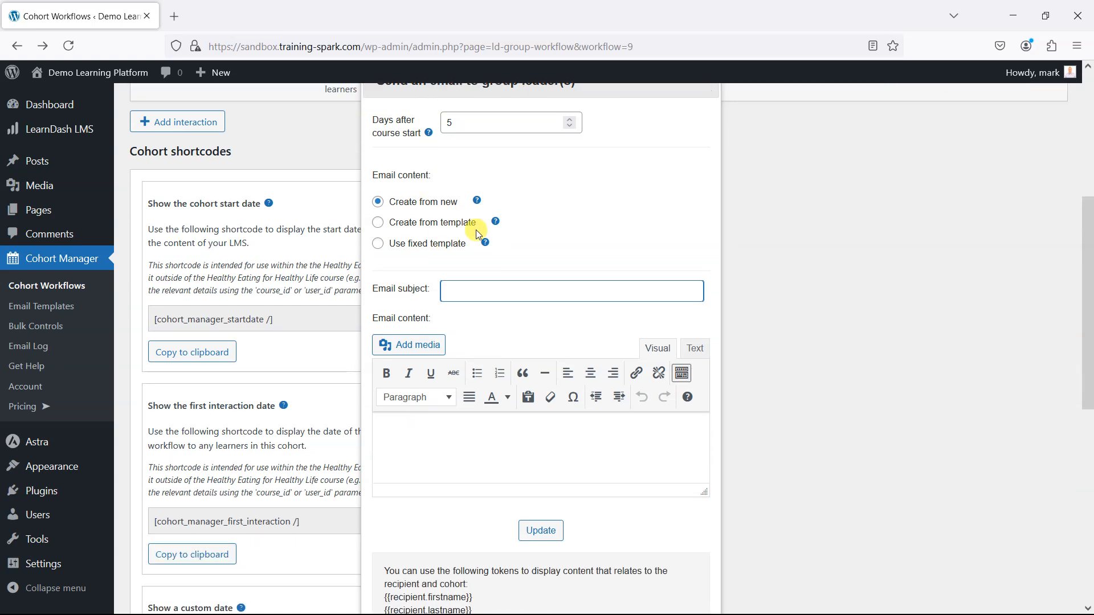
type("Th")
key("BackSpace")
key("BackSpace")
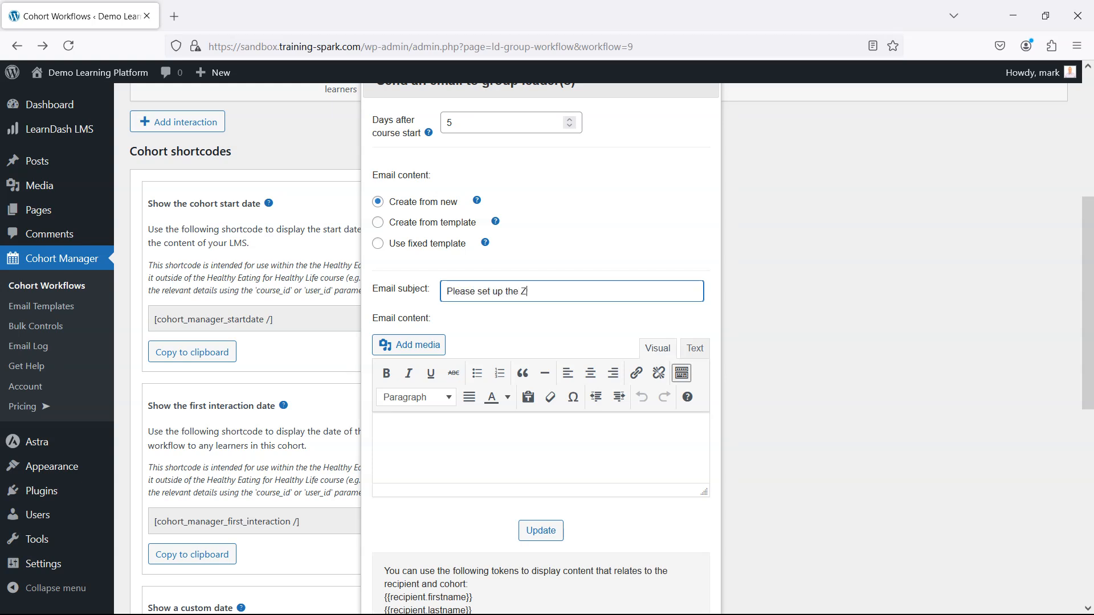
- Write "To do this please log into Zoom" as the group leader email's content and save the interaction
left_click(498, 465)
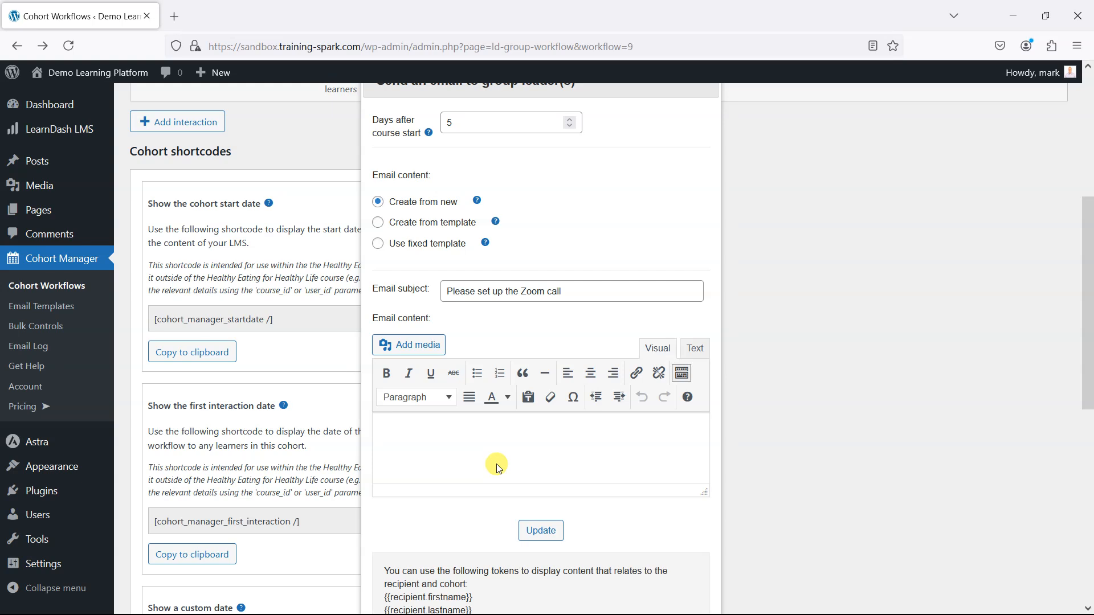
type("To do this please log into Zoom")
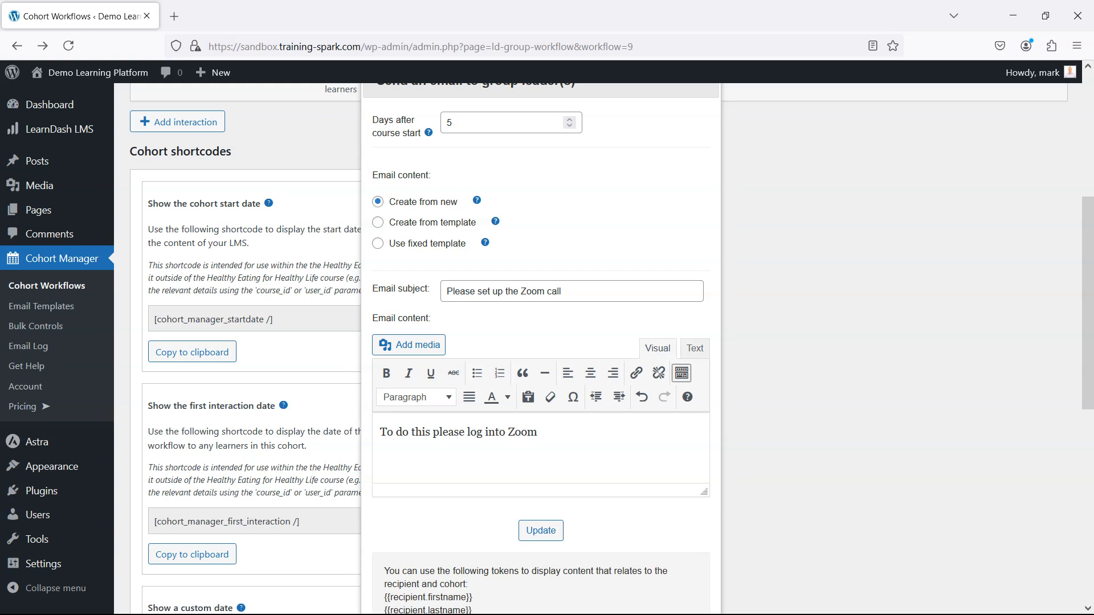
scroll(486, 416, "up", 2)
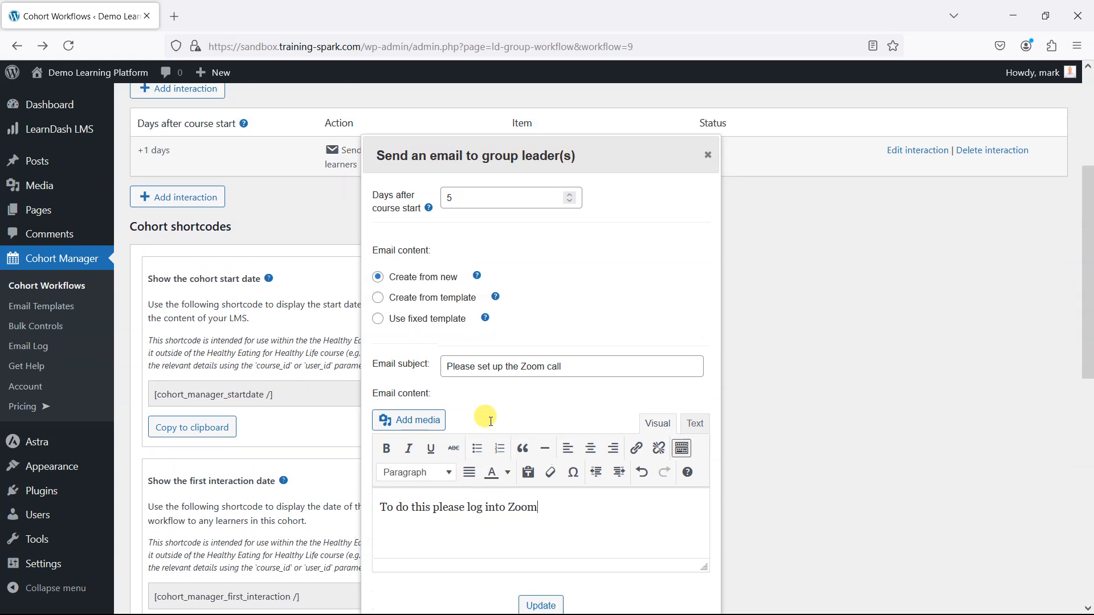
scroll(523, 290, "down", 2)
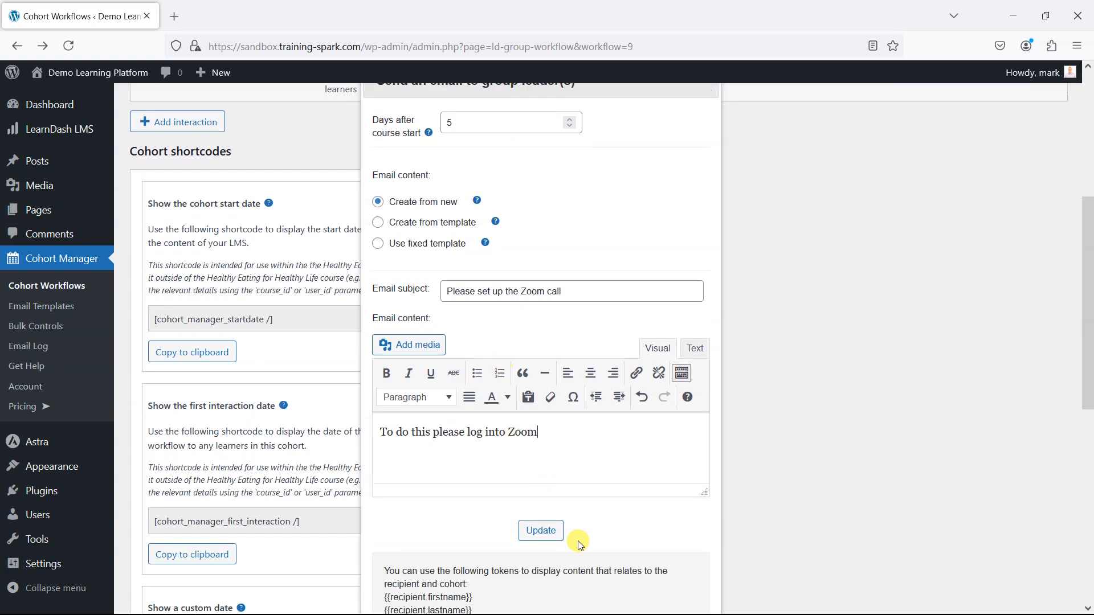
left_click(542, 530)
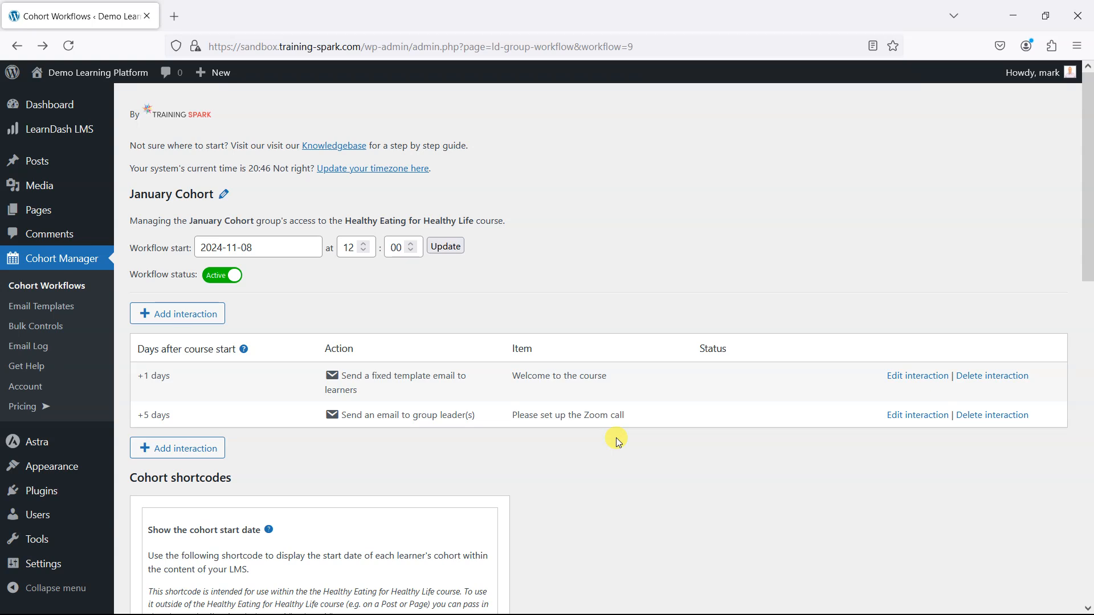
- Add an email to site administrators to the January Cohort workflow, set for 10 days after course start
scroll(616, 447, "down", 3)
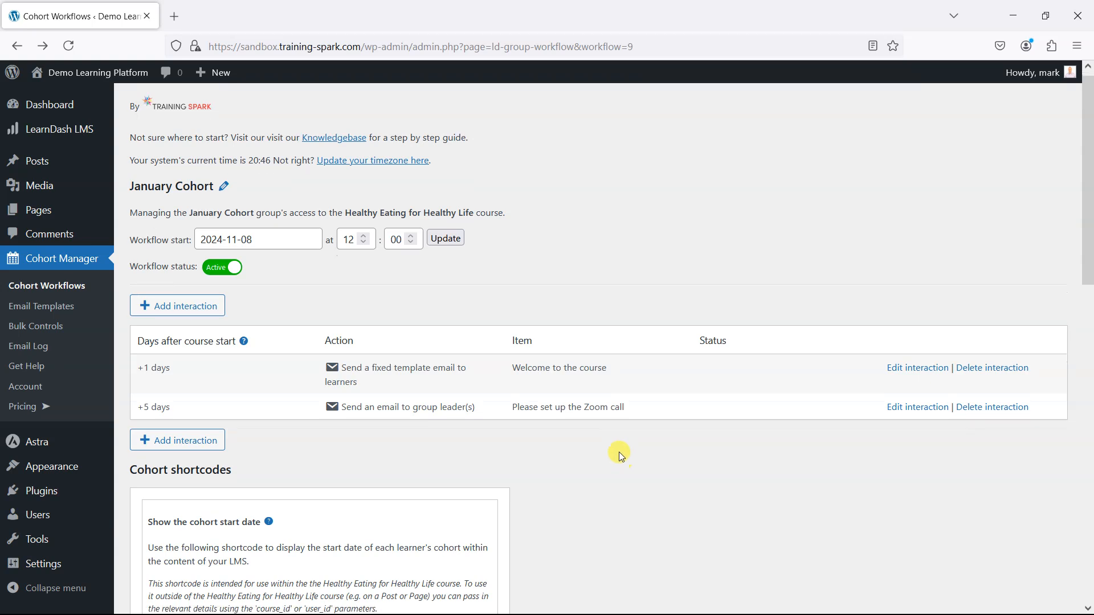
left_click(172, 240)
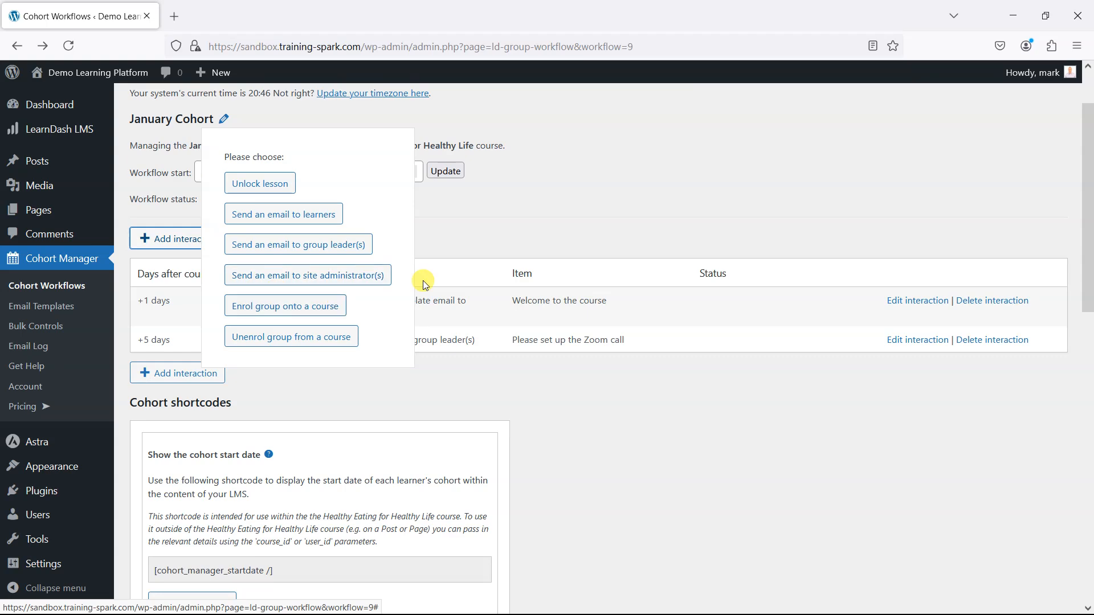
left_click(313, 276)
scroll(598, 217, "down", 3)
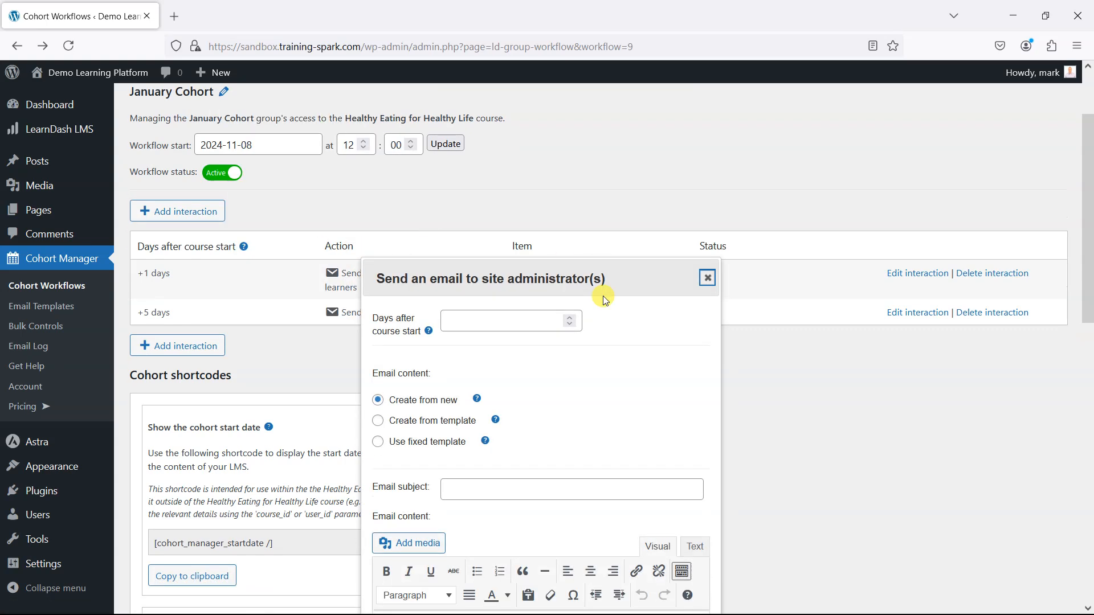
left_click(495, 273)
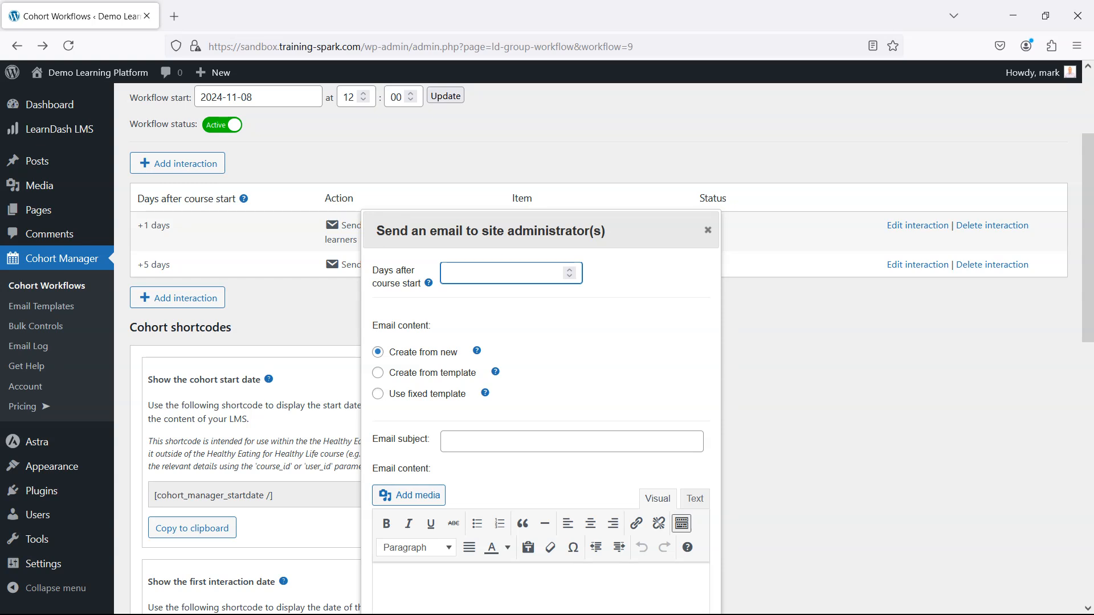
- Create the site administrator email from the "There is a Zoom call today" template and save the interaction
scroll(595, 336, "down", 3)
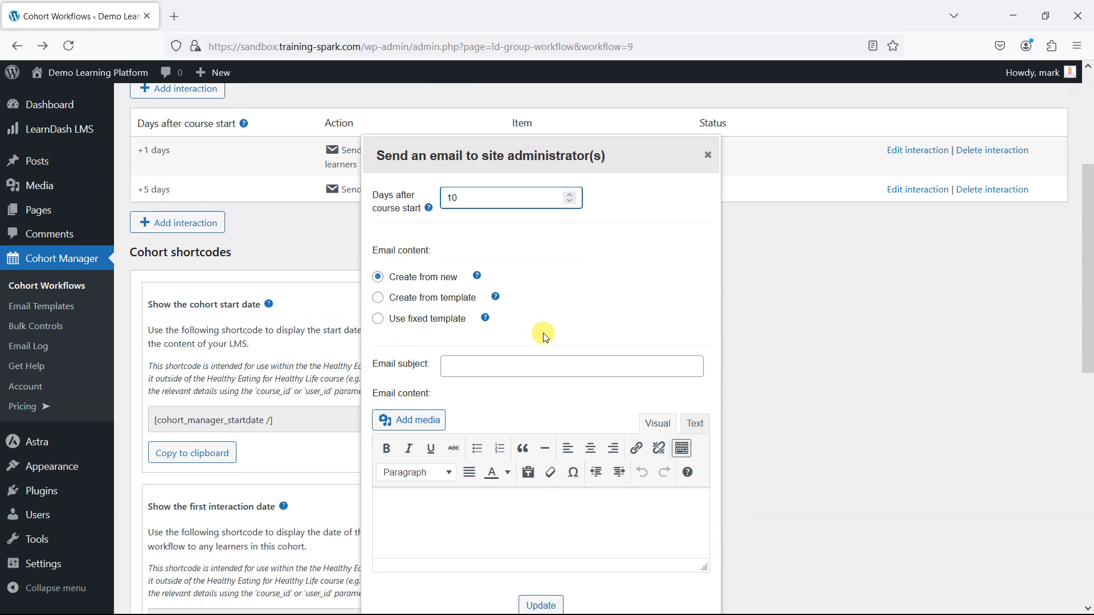
left_click(440, 305)
scroll(443, 298, "down", 3)
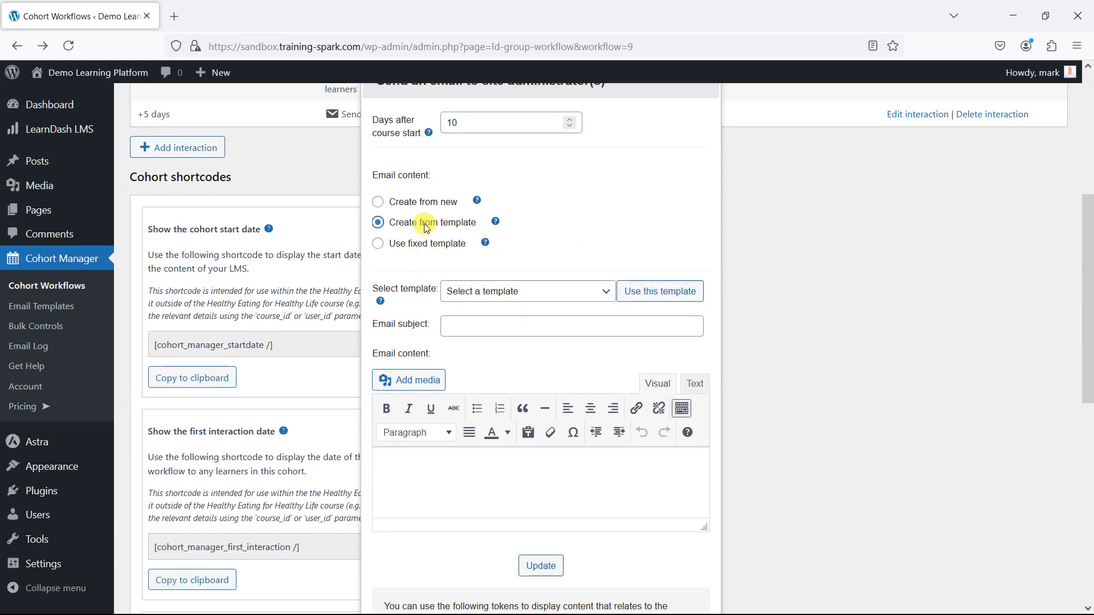
left_click(517, 293)
left_click(530, 325)
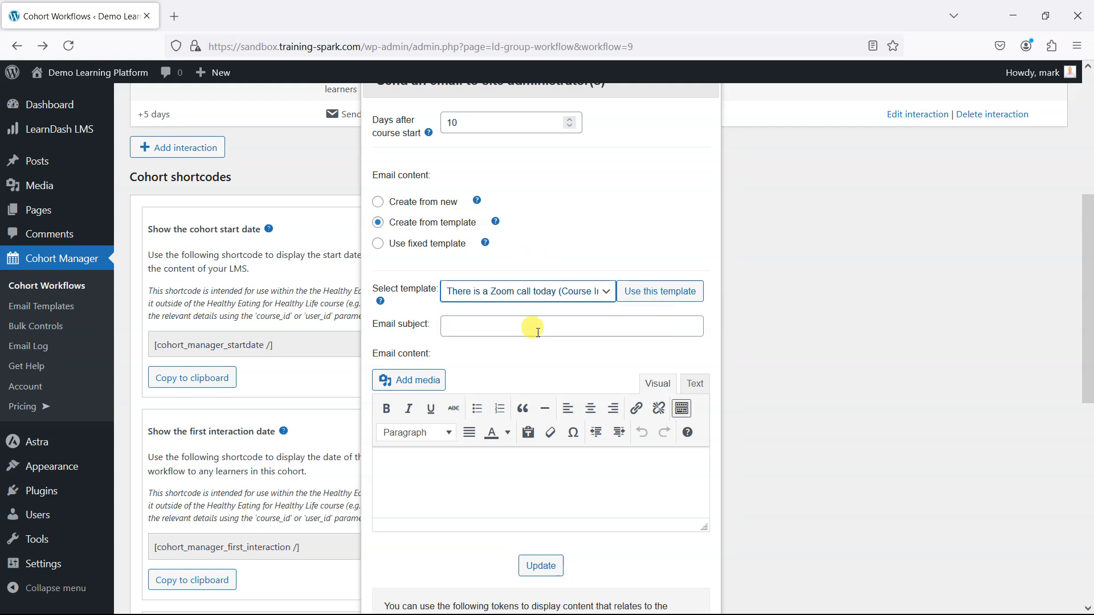
left_click(660, 296)
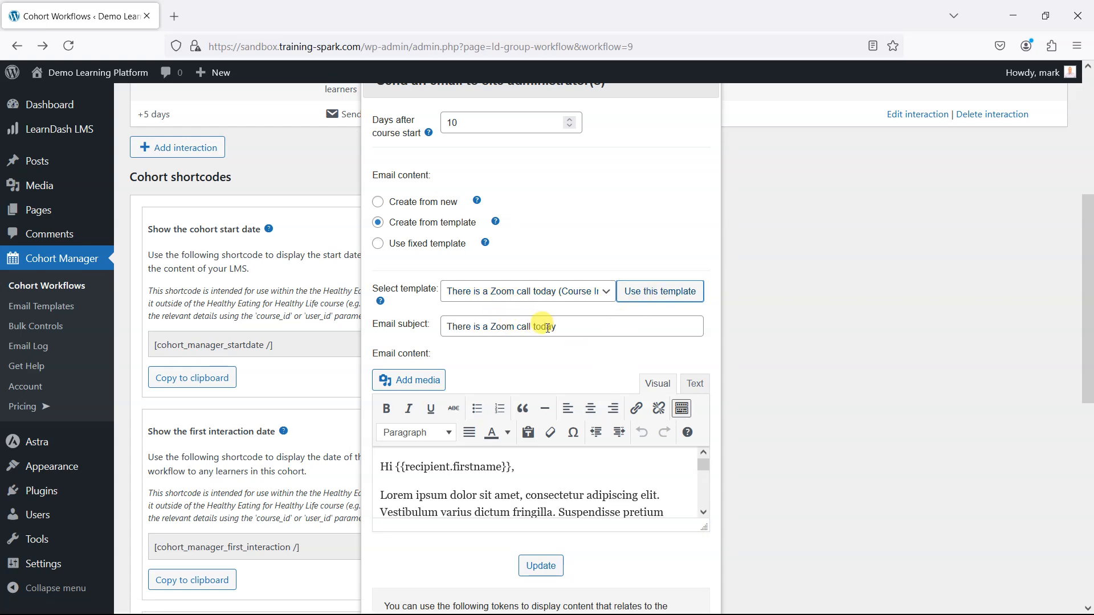
scroll(564, 456, "down", 3)
left_click(541, 416)
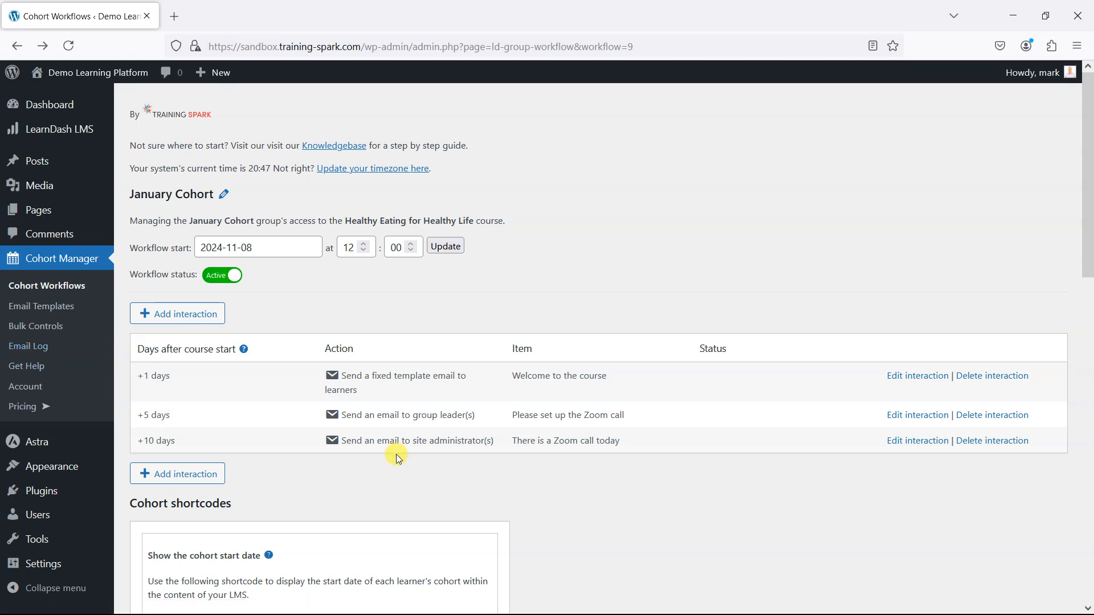
left_click(29, 347)
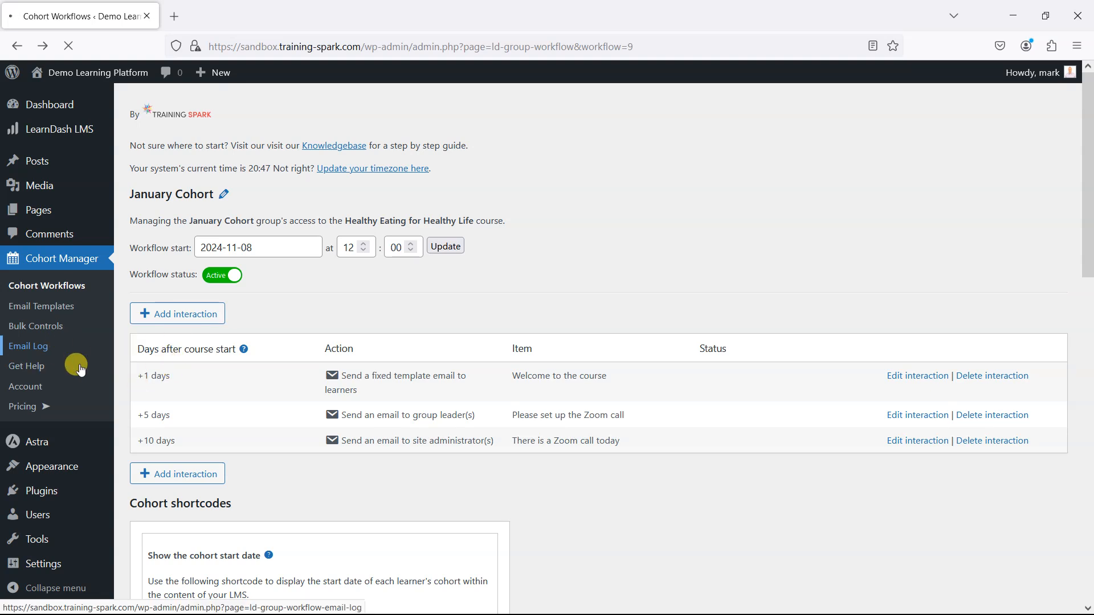